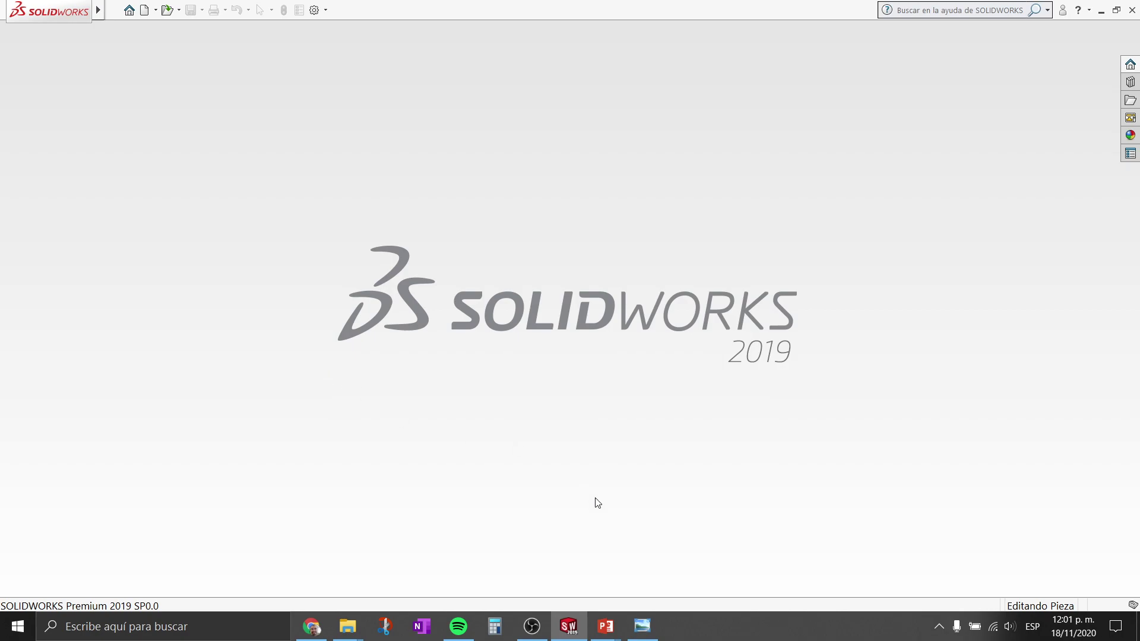
- Show the 'Analisis Termico.png' slide comparing the end cap with and without ribs
{"action": "left_click", "coordinate": [637, 628]}
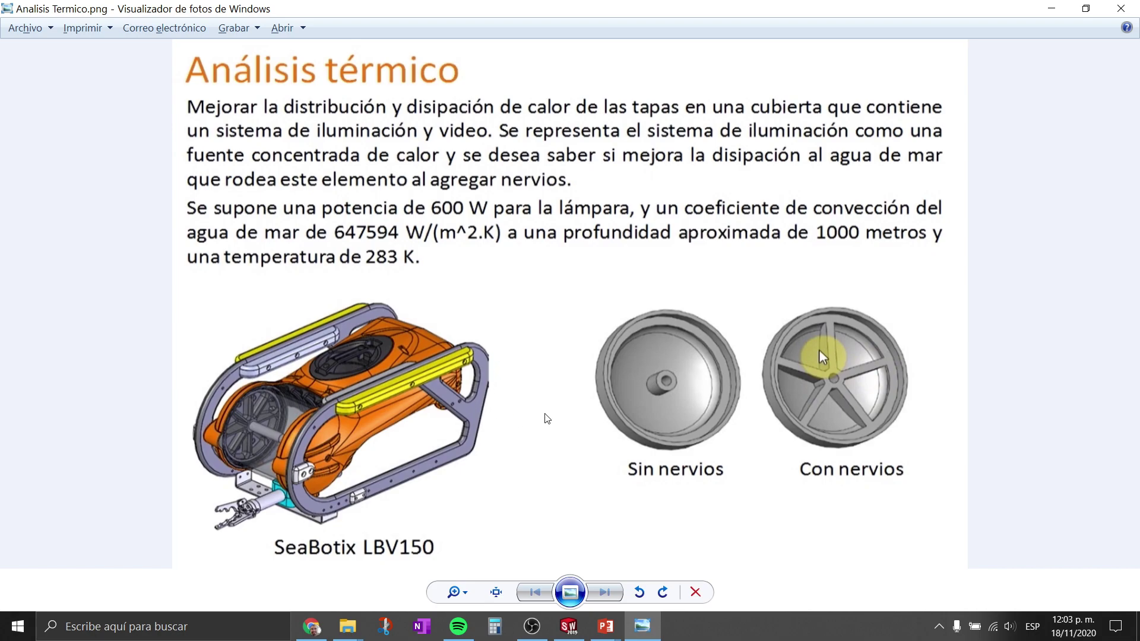
- Open a read-only copy of EndCap.SLDPRT from the recent files list
{"action": "key", "text": "alt+Tab"}
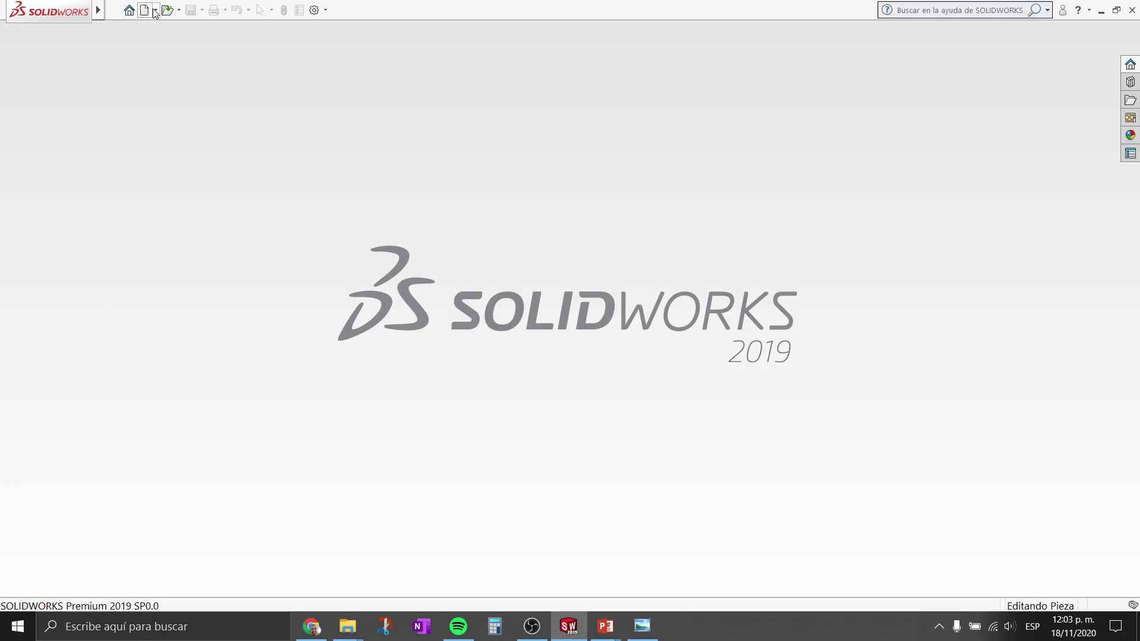
{"action": "left_click", "coordinate": [116, 9]}
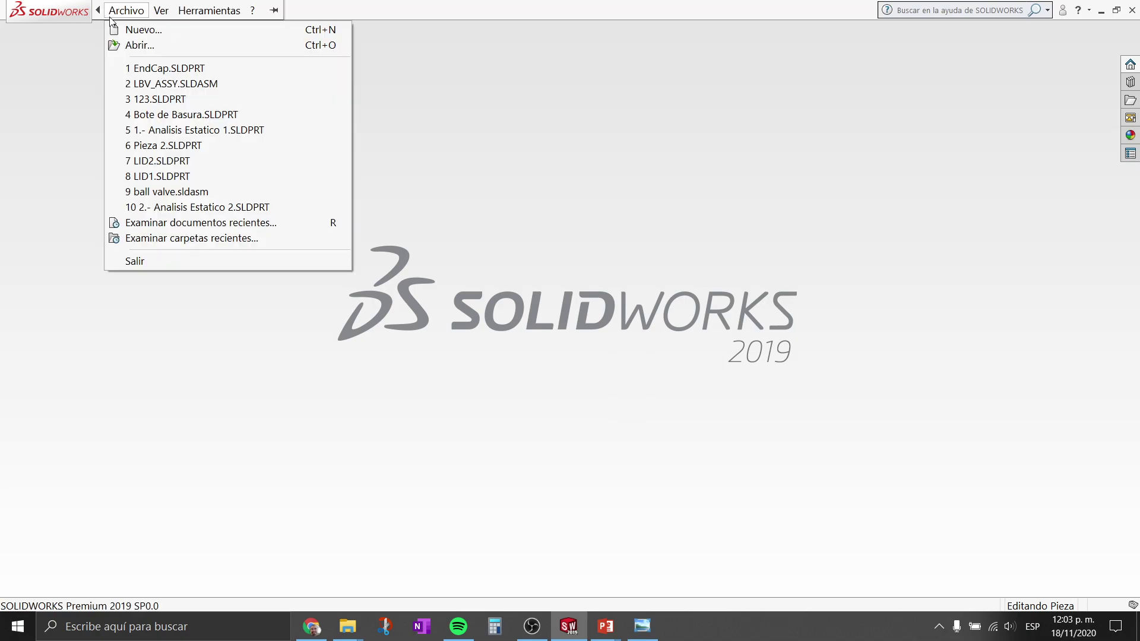
{"action": "left_click", "coordinate": [164, 67]}
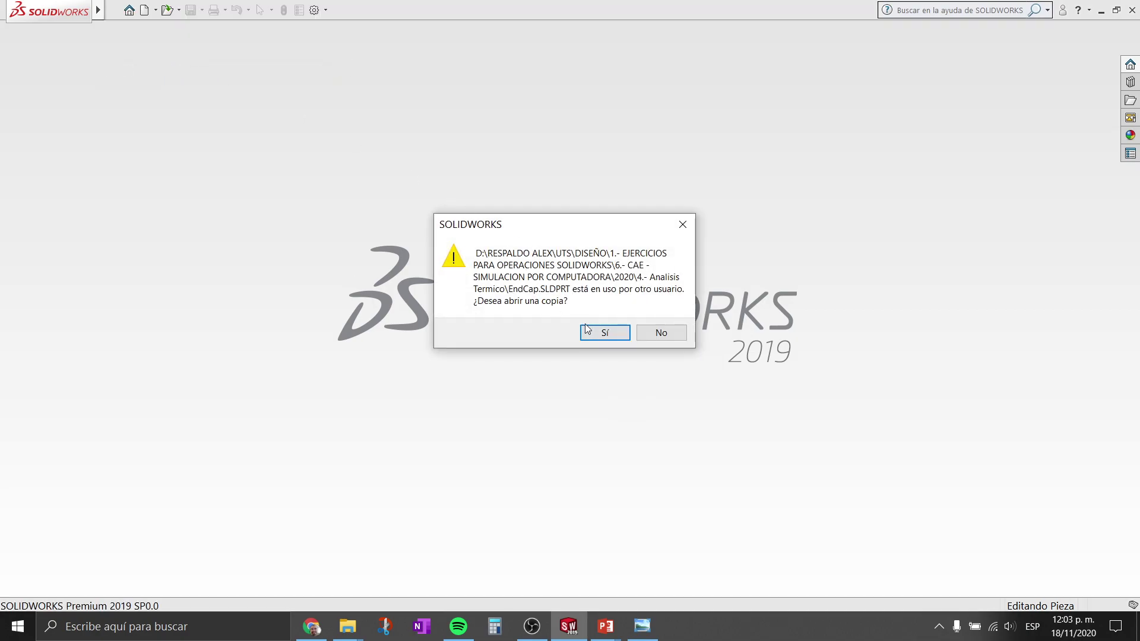
{"action": "left_click", "coordinate": [610, 331]}
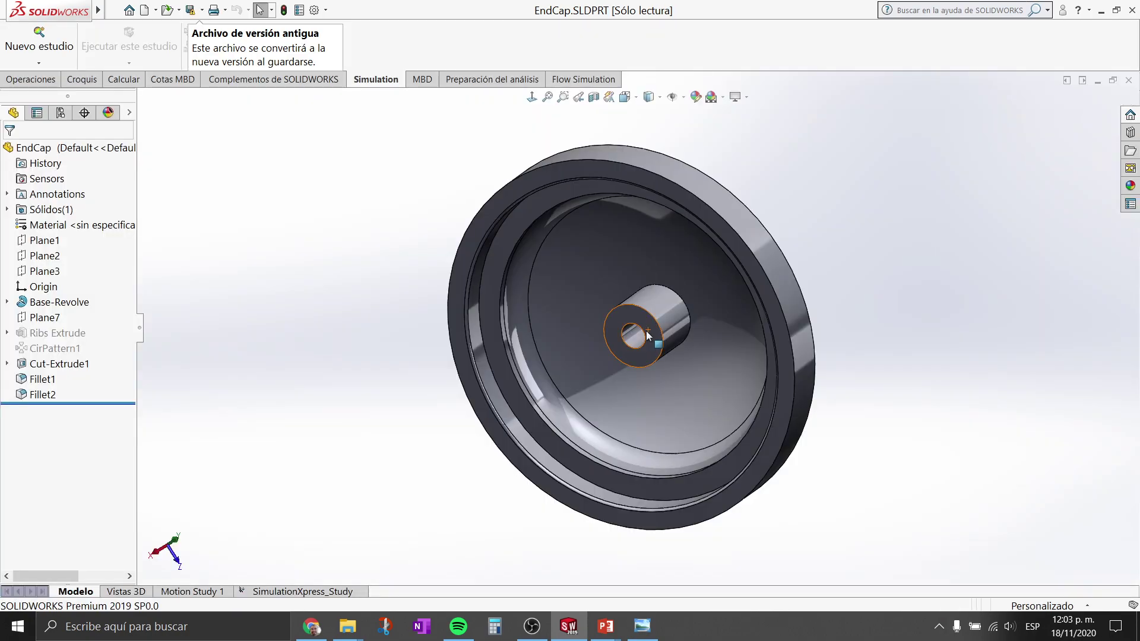
{"action": "scroll", "coordinate": [845, 226], "scroll_direction": "up", "scroll_amount": 3}
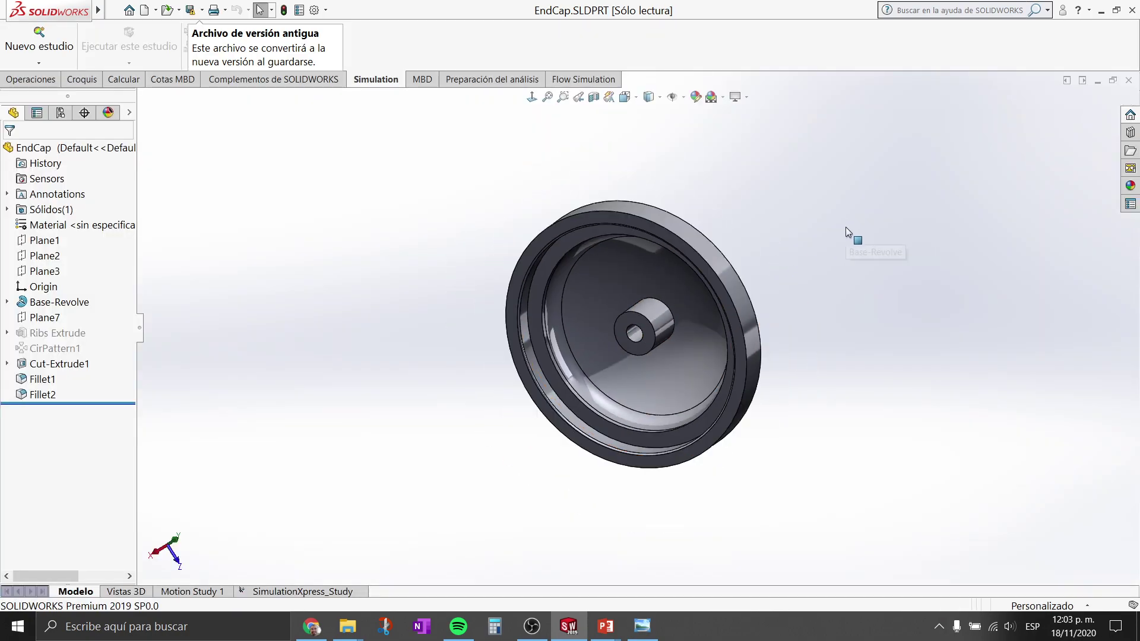
{"action": "mouse_move", "coordinate": [845, 227]}
{"action": "middle_mouse_down"}
{"action": "mouse_move", "coordinate": [684, 229]}
{"action": "mouse_move", "coordinate": [732, 229]}
{"action": "mouse_move", "coordinate": [819, 196]}
{"action": "mouse_move", "coordinate": [833, 247]}
{"action": "middle_mouse_up"}
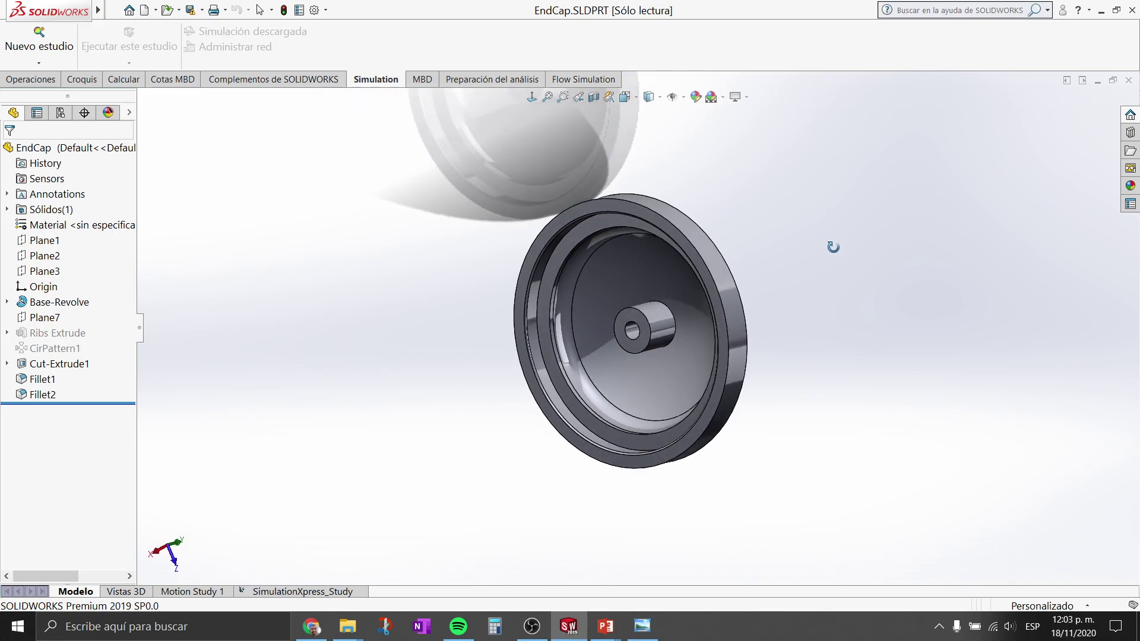
- View the Ribs configuration, then reactivate the Default configuration without ribs
{"action": "left_click", "coordinate": [64, 116]}
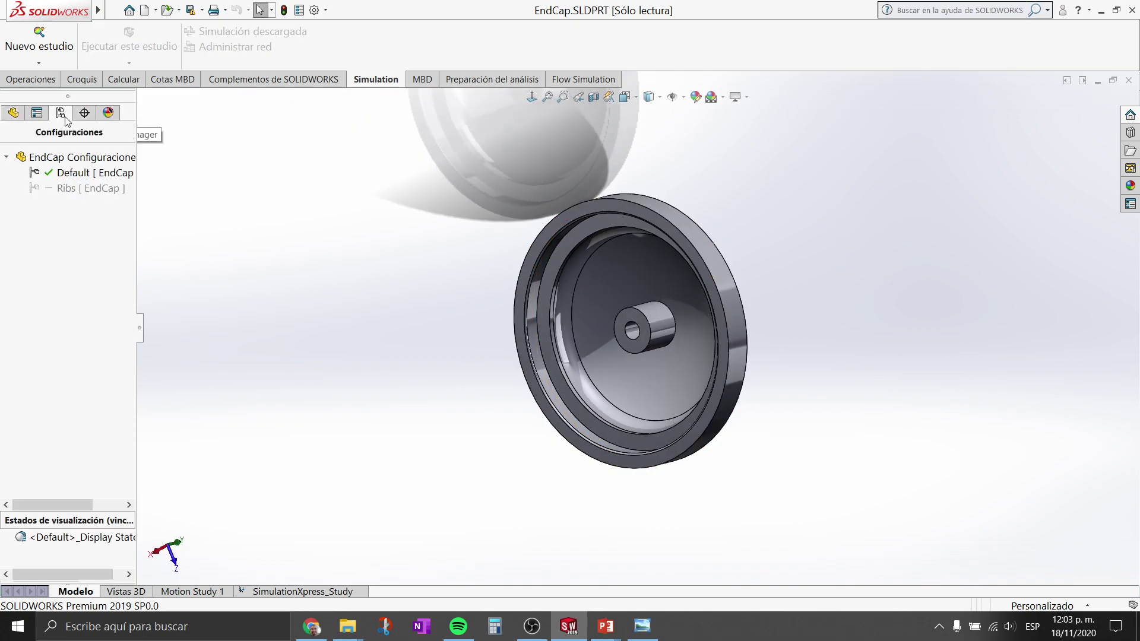
{"action": "double_click", "coordinate": [70, 188]}
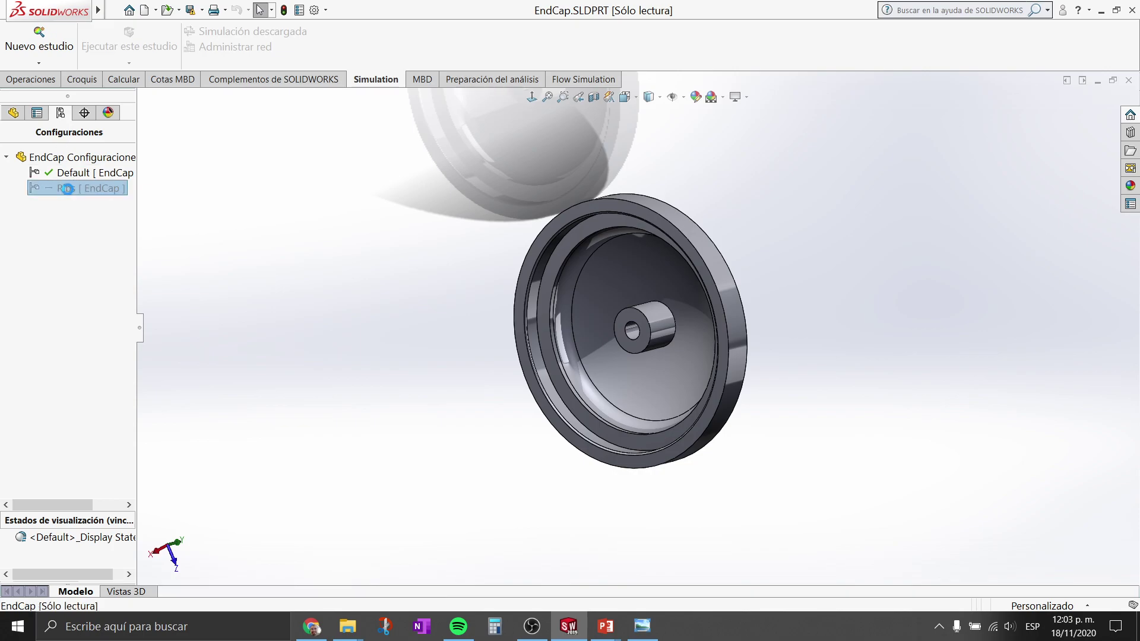
{"action": "scroll", "coordinate": [681, 307], "scroll_direction": "down", "scroll_amount": 2}
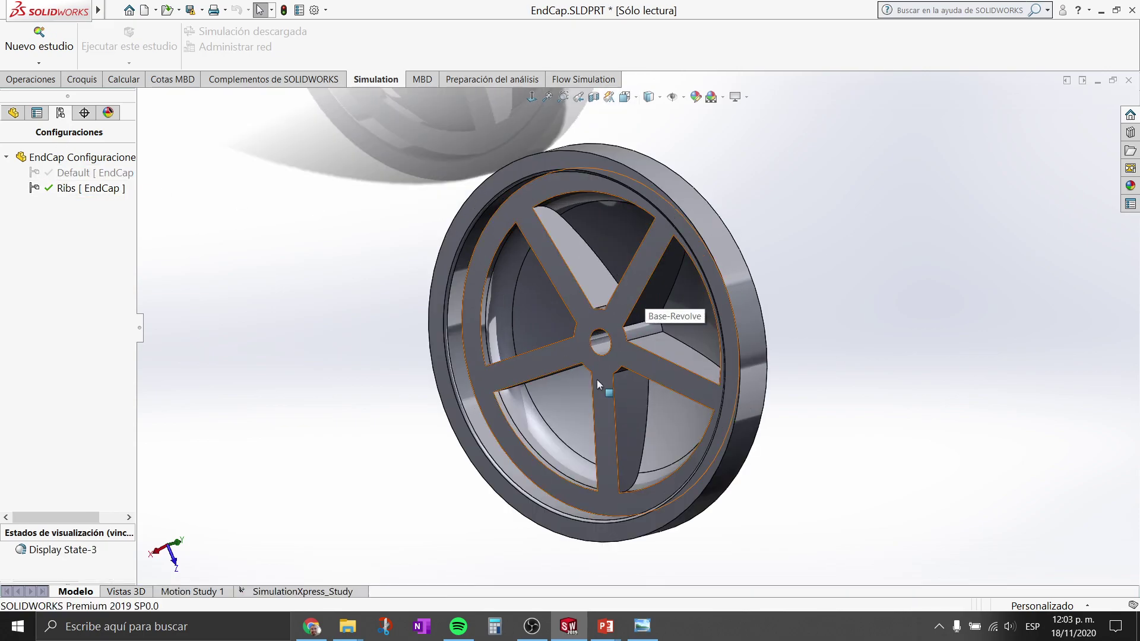
{"action": "middle_click_drag", "start_coordinate": [597, 379], "coordinate": [611, 403]}
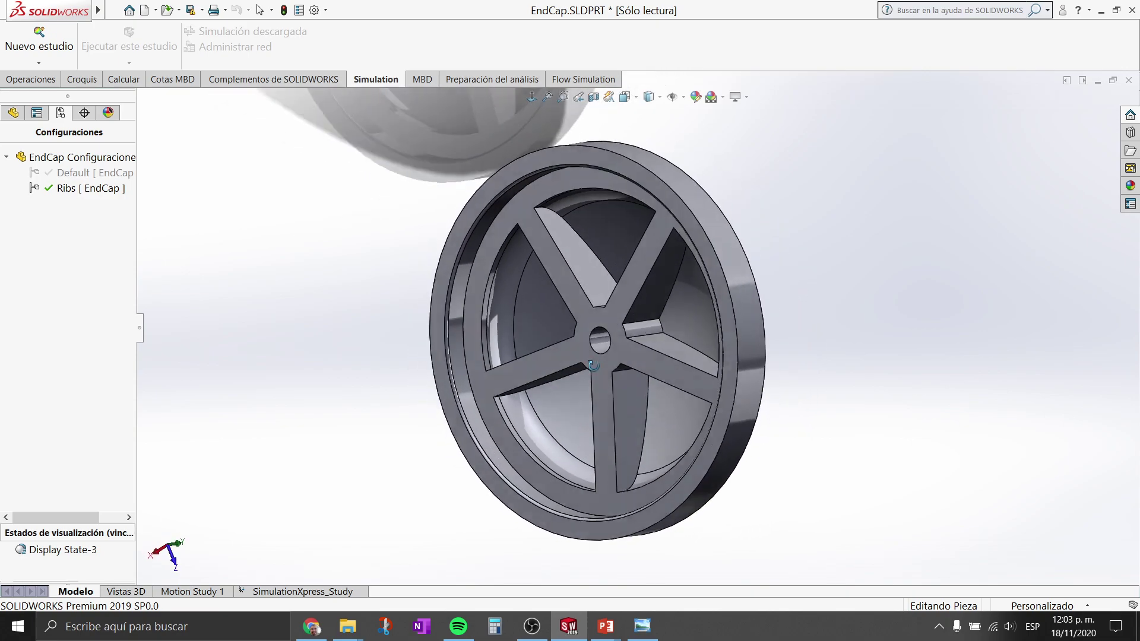
{"action": "double_click", "coordinate": [90, 172]}
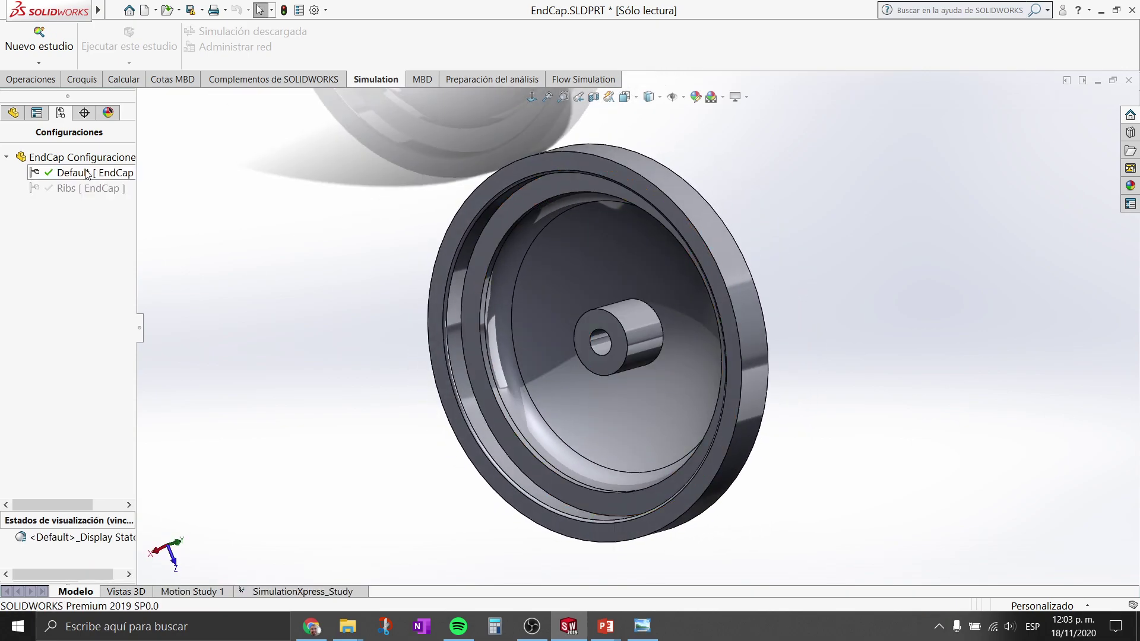
{"action": "mouse_move", "coordinate": [393, 330]}
{"action": "middle_mouse_down"}
{"action": "mouse_move", "coordinate": [539, 265]}
{"action": "mouse_move", "coordinate": [691, 280]}
{"action": "middle_mouse_up"}
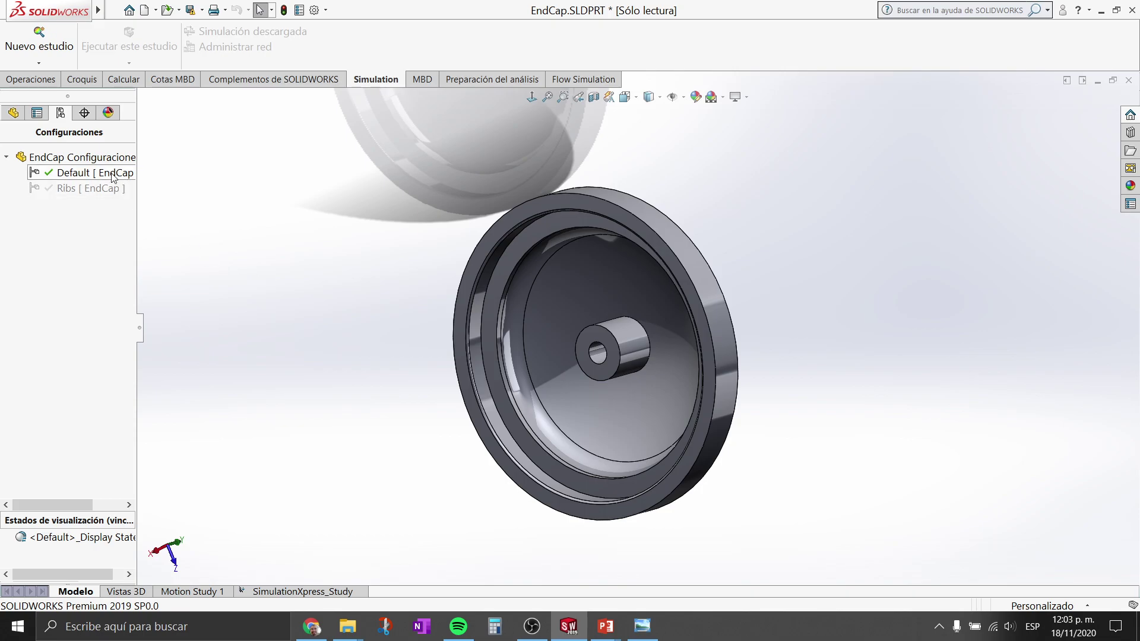
- Create a Térmico study keeping the default name Térmico 1, then check the thermal slide
{"action": "left_click", "coordinate": [266, 86]}
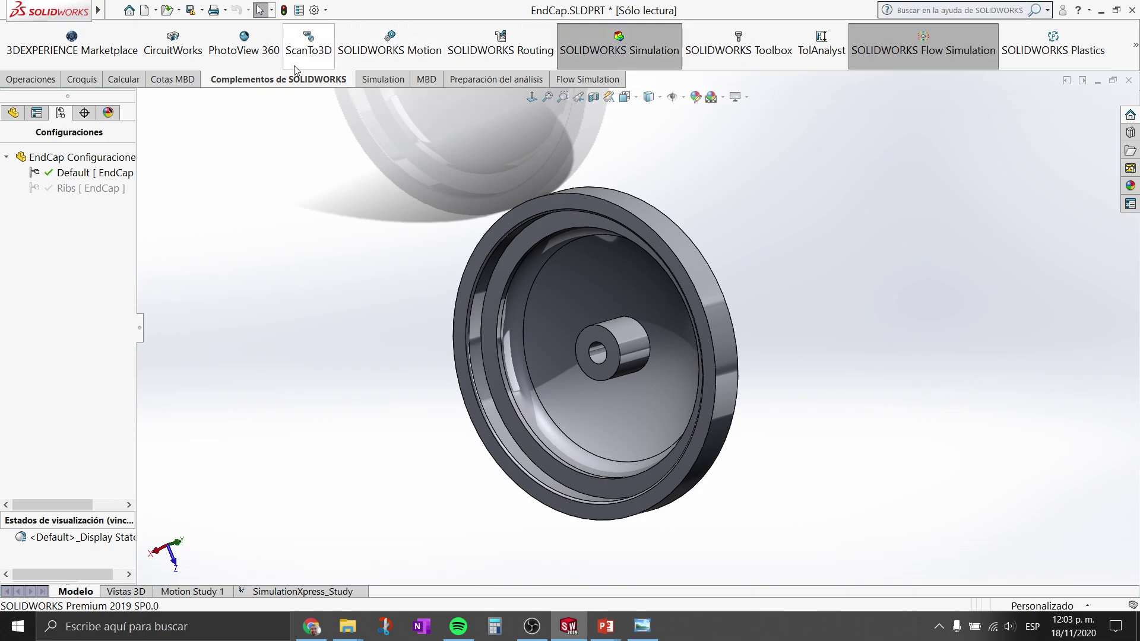
{"action": "left_click", "coordinate": [376, 80]}
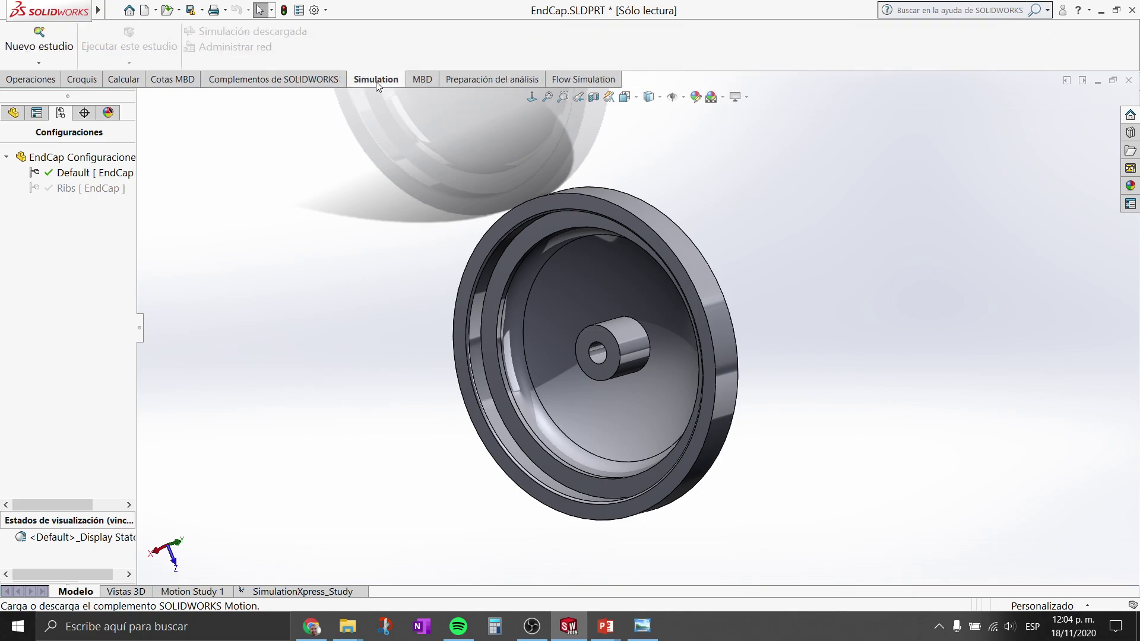
{"action": "left_click", "coordinate": [41, 48]}
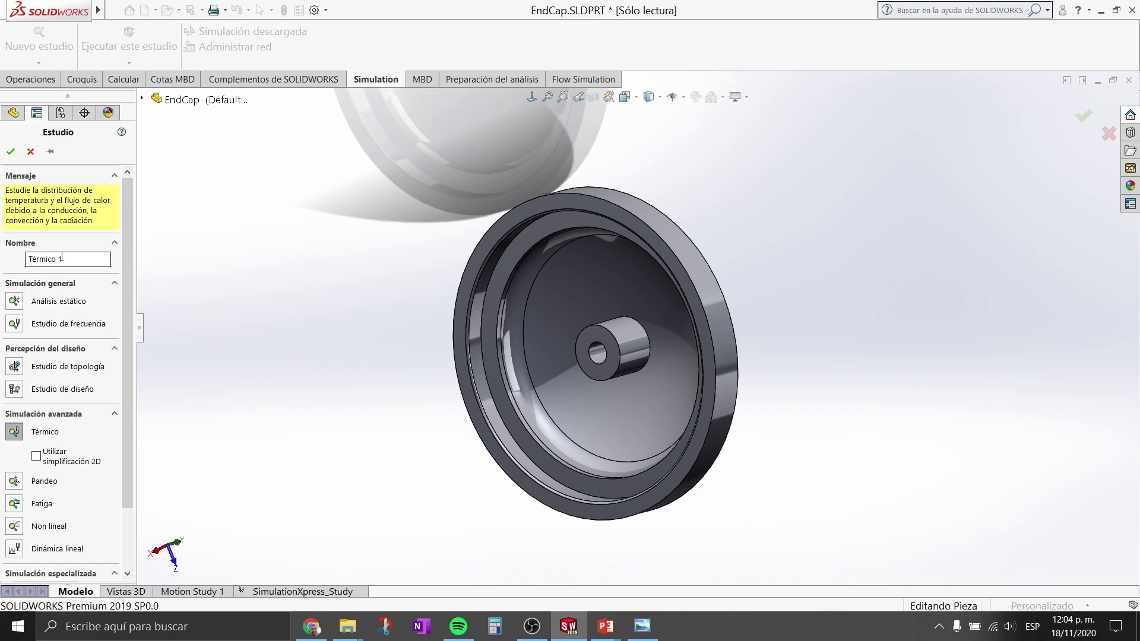
{"action": "left_click", "coordinate": [65, 255]}
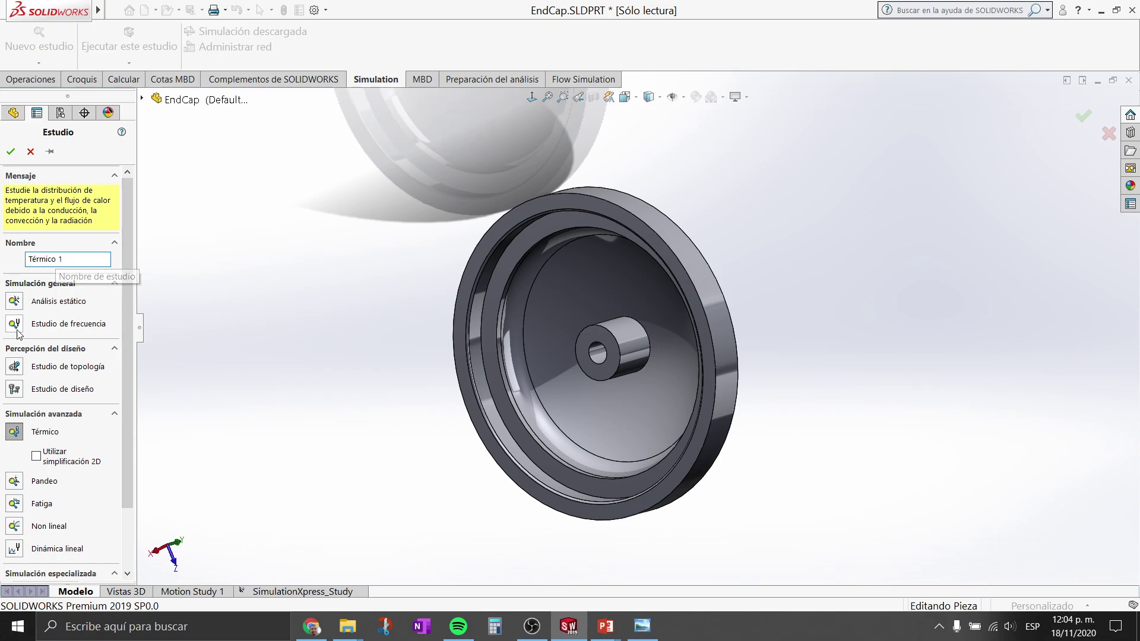
{"action": "left_click", "coordinate": [12, 152]}
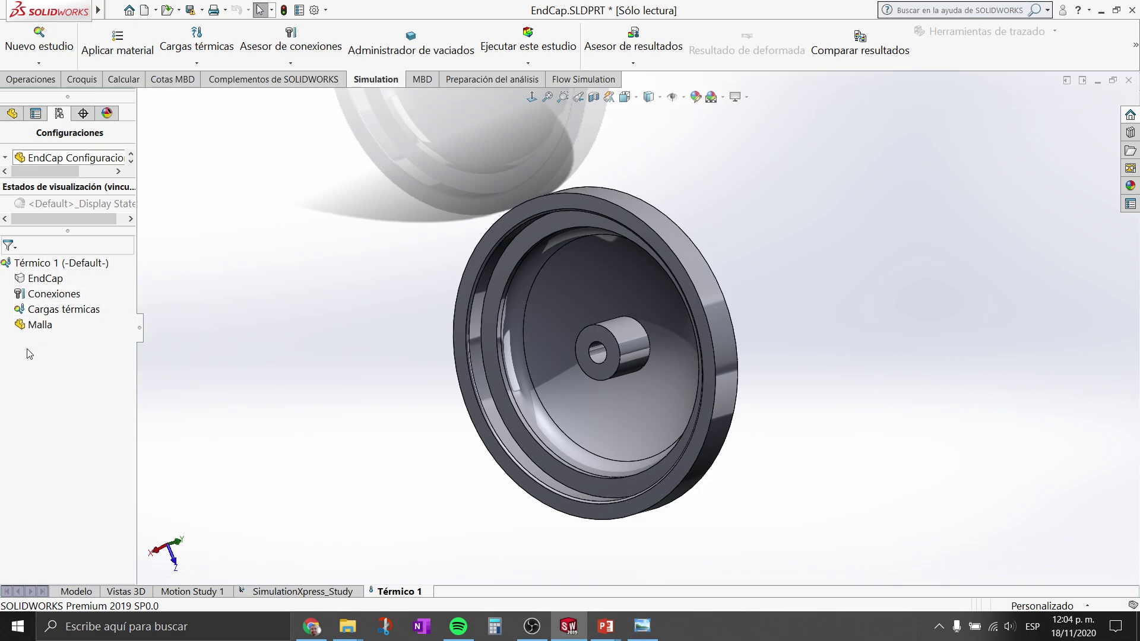
{"action": "key", "text": "alt+Tab"}
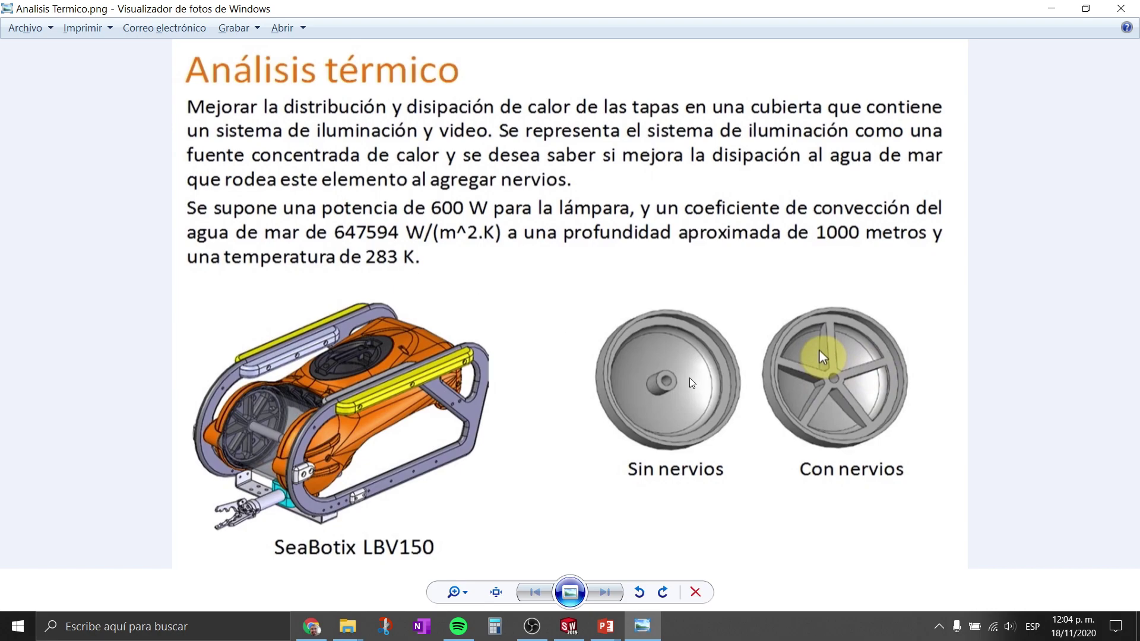
- Apply AISI 1020 steel to the EndCap body through Aplicar/Editar material
{"action": "key", "text": "alt+Tab"}
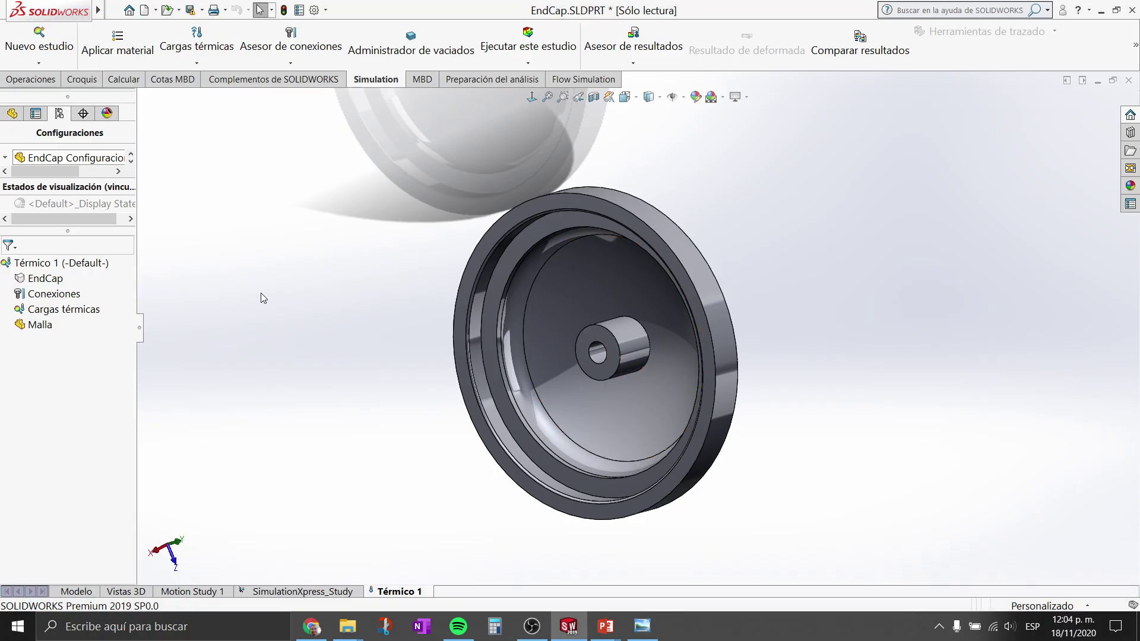
{"action": "mouse_move", "coordinate": [261, 293]}
{"action": "middle_mouse_down"}
{"action": "mouse_move", "coordinate": [185, 281]}
{"action": "mouse_move", "coordinate": [176, 293]}
{"action": "mouse_move", "coordinate": [247, 273]}
{"action": "mouse_move", "coordinate": [222, 302]}
{"action": "middle_mouse_up"}
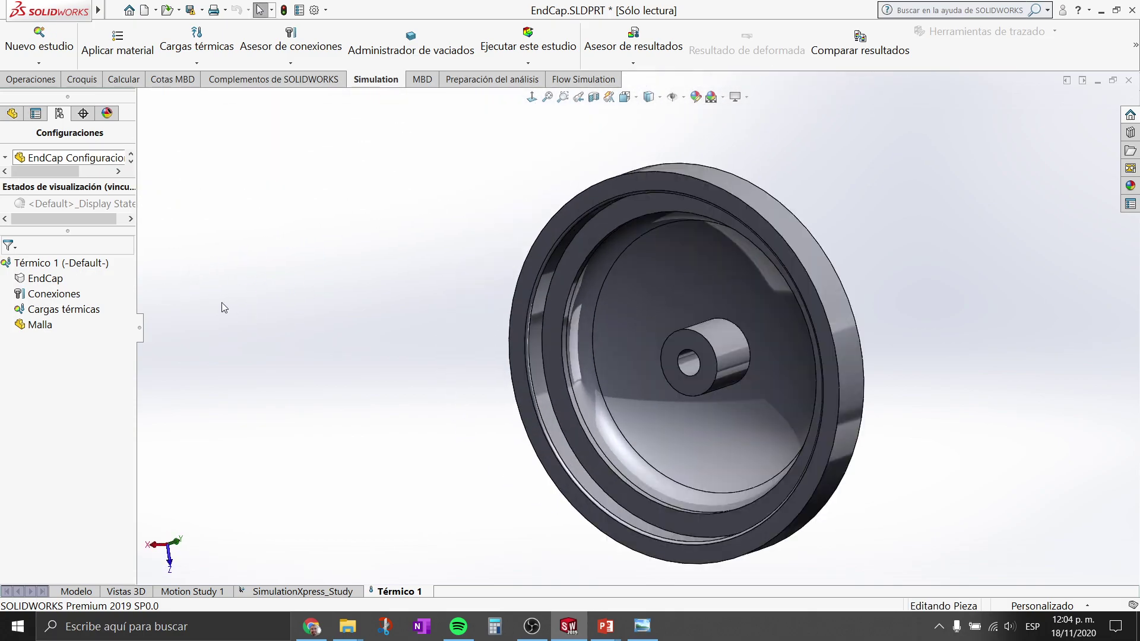
{"action": "right_click", "coordinate": [48, 284]}
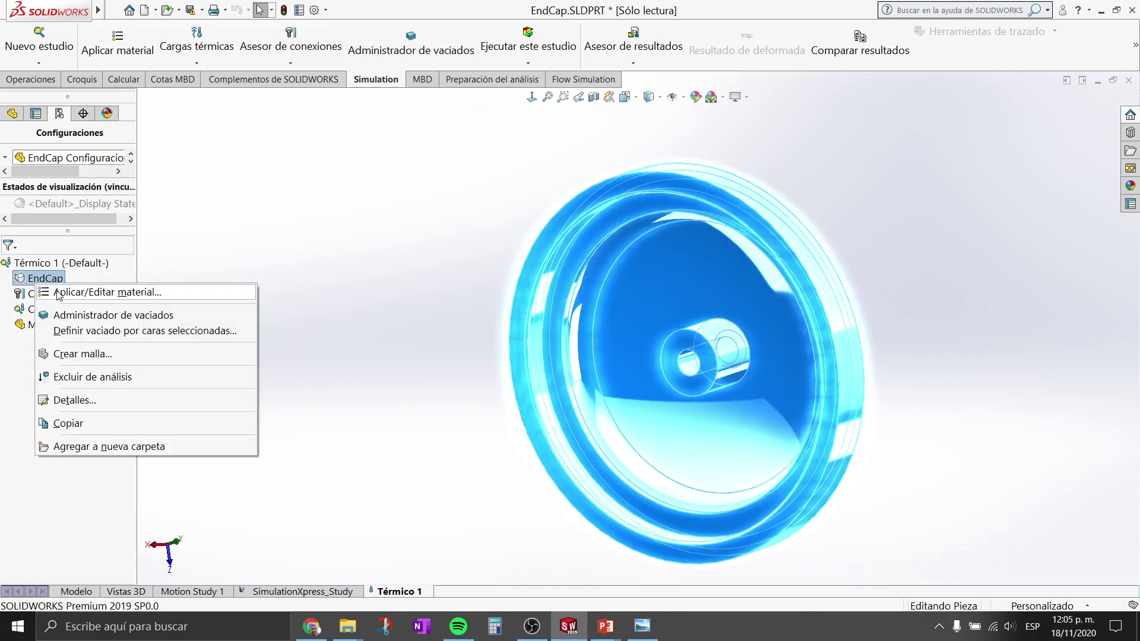
{"action": "left_click", "coordinate": [94, 290]}
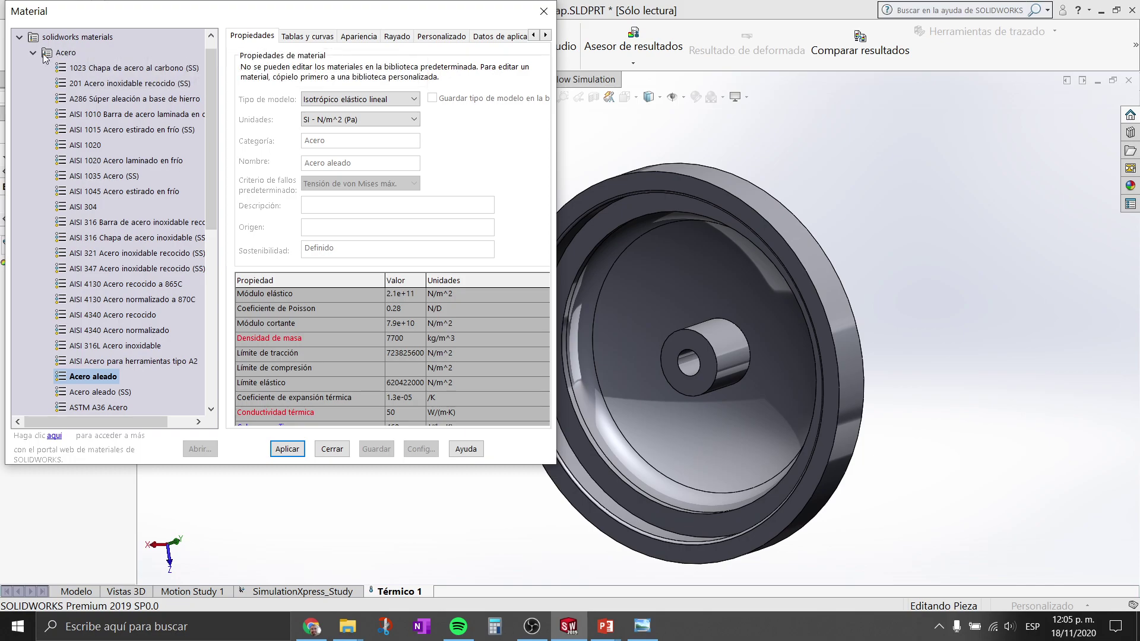
{"action": "left_click", "coordinate": [80, 146]}
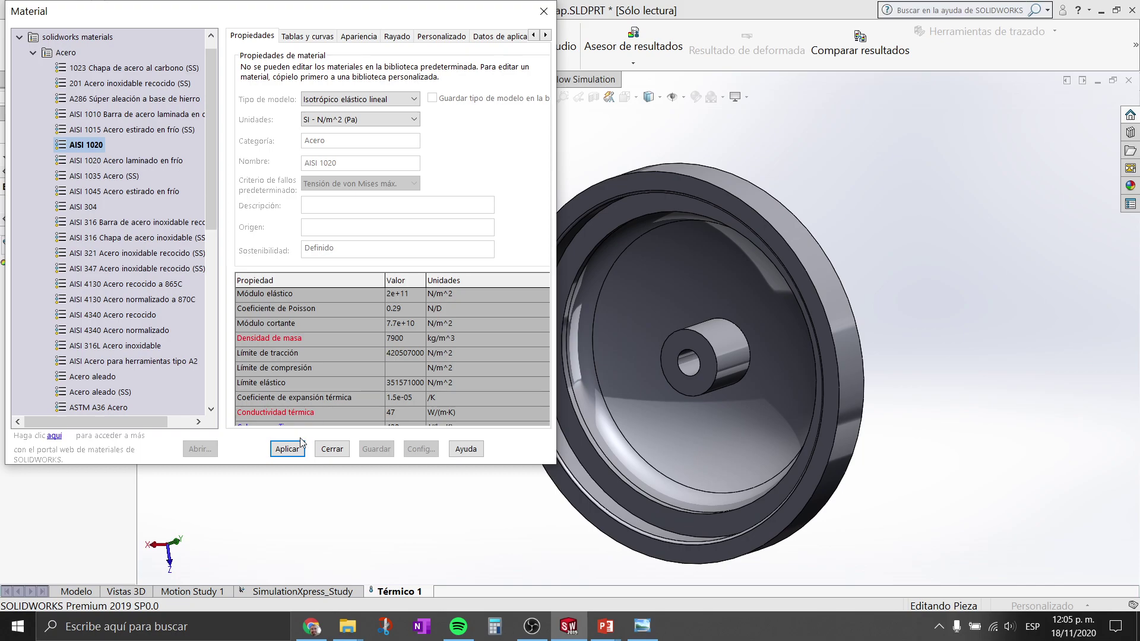
{"action": "left_click", "coordinate": [293, 452]}
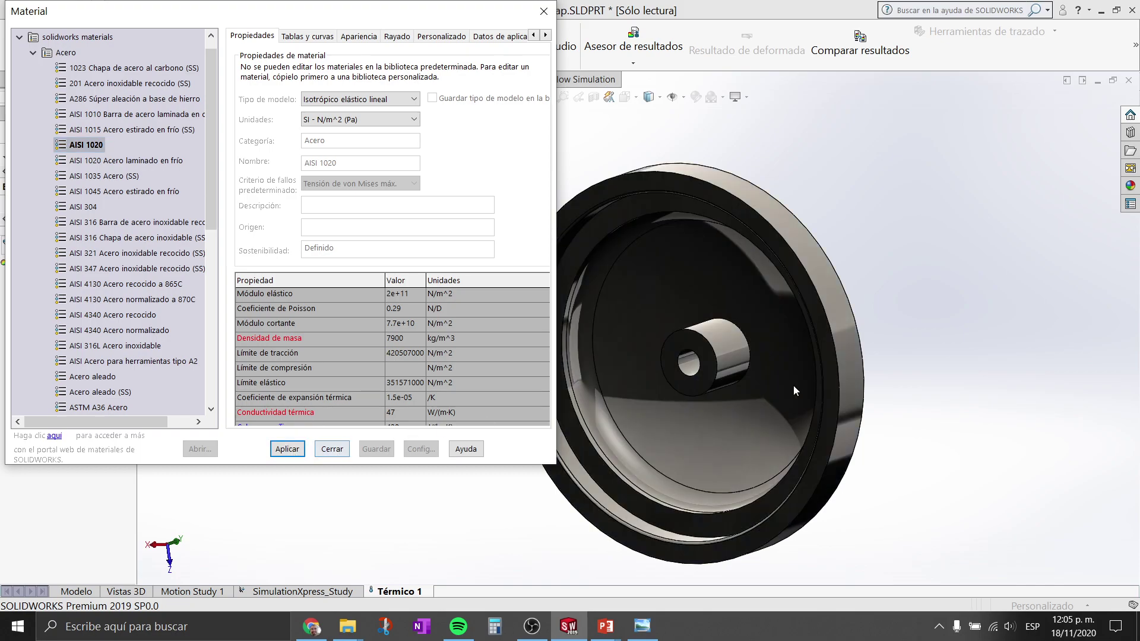
{"action": "left_click", "coordinate": [332, 449]}
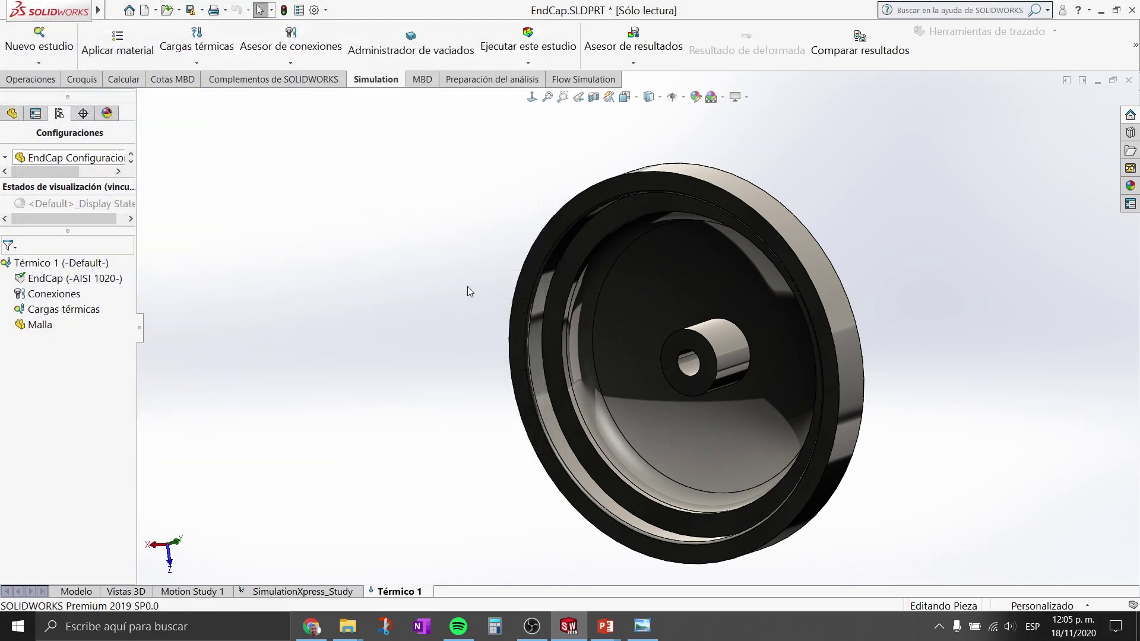
{"action": "mouse_move", "coordinate": [467, 286]}
{"action": "middle_mouse_down"}
{"action": "mouse_move", "coordinate": [447, 220]}
{"action": "mouse_move", "coordinate": [440, 249]}
{"action": "middle_mouse_up"}
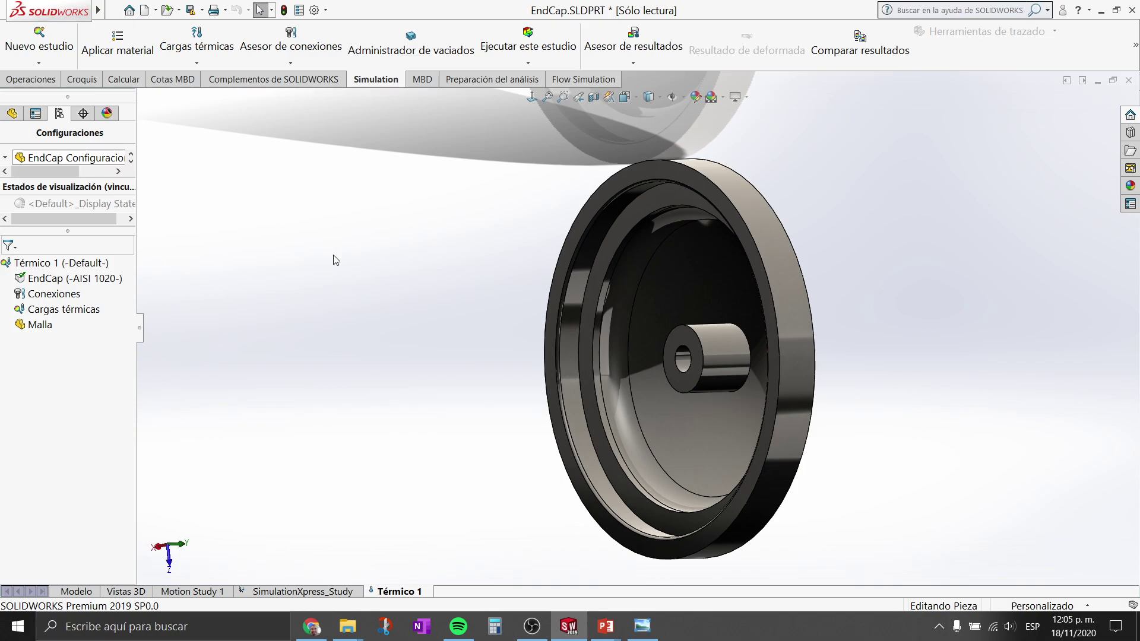
{"action": "key", "text": "alt+Tab"}
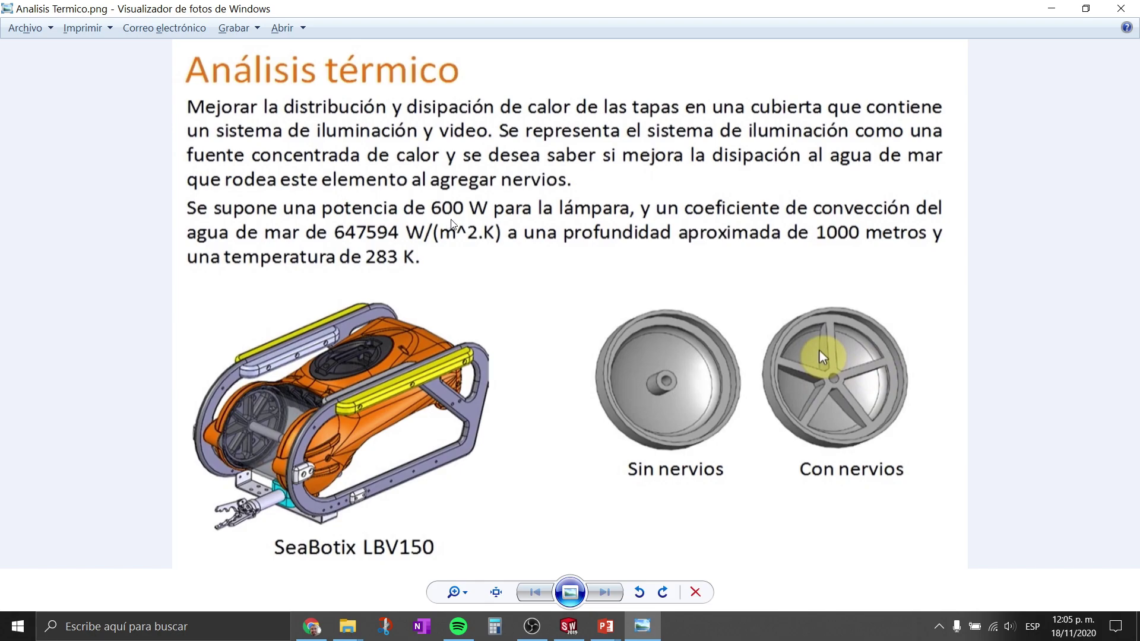
{"action": "key", "text": "alt+Tab"}
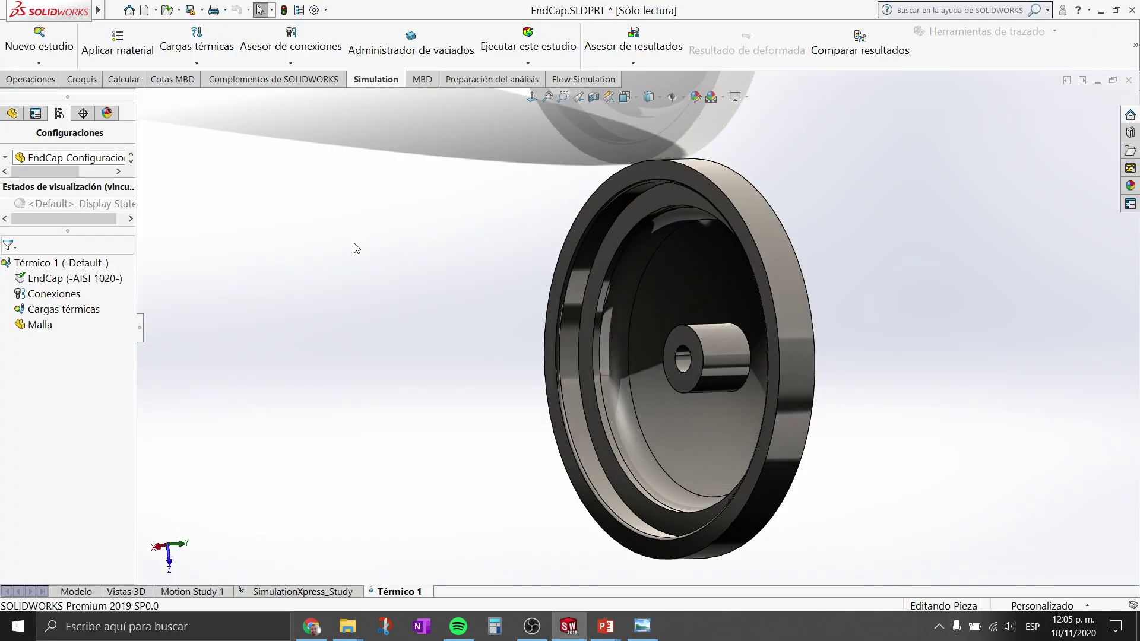
- Add a 600 W Potencia calorífica load on the hub's inner hole face
{"action": "right_click", "coordinate": [70, 316]}
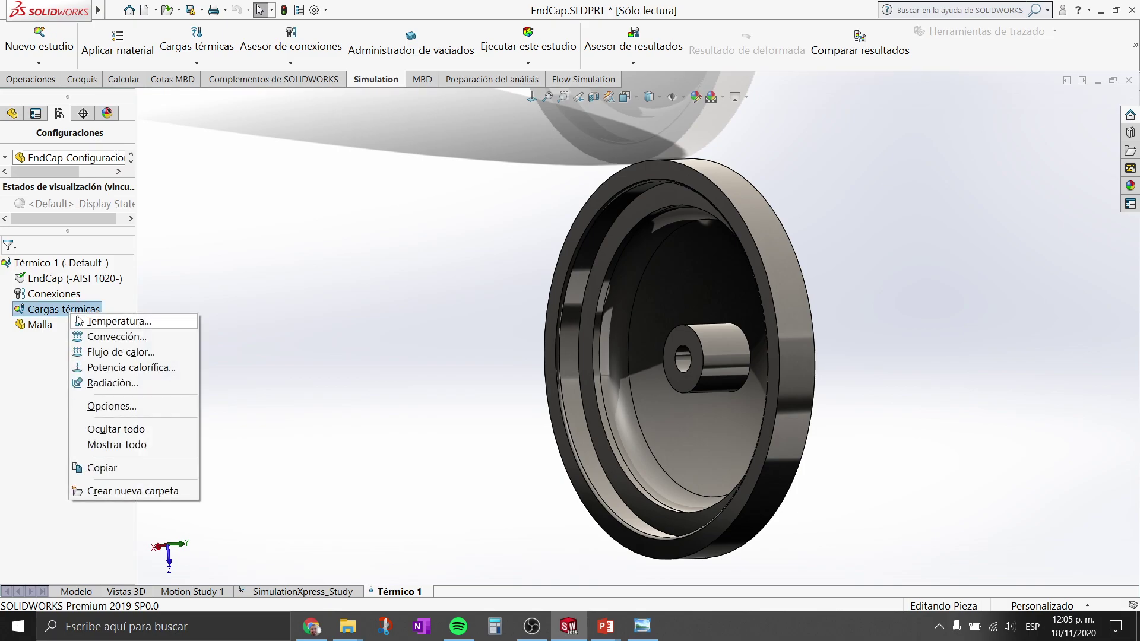
{"action": "left_click", "coordinate": [138, 368]}
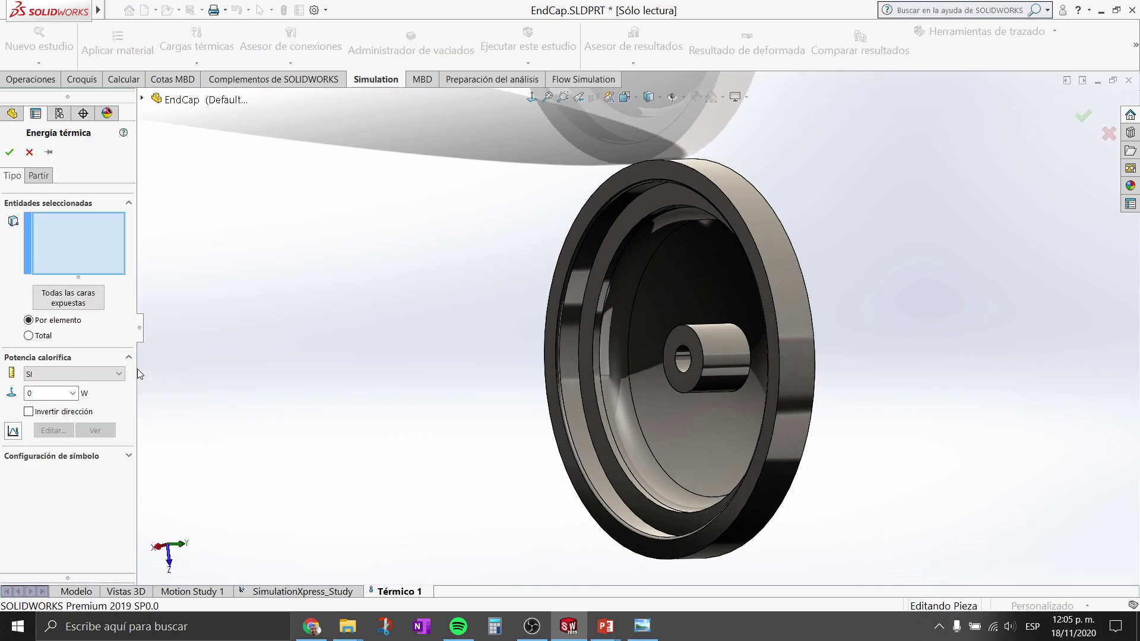
{"action": "key", "text": "alt+Tab"}
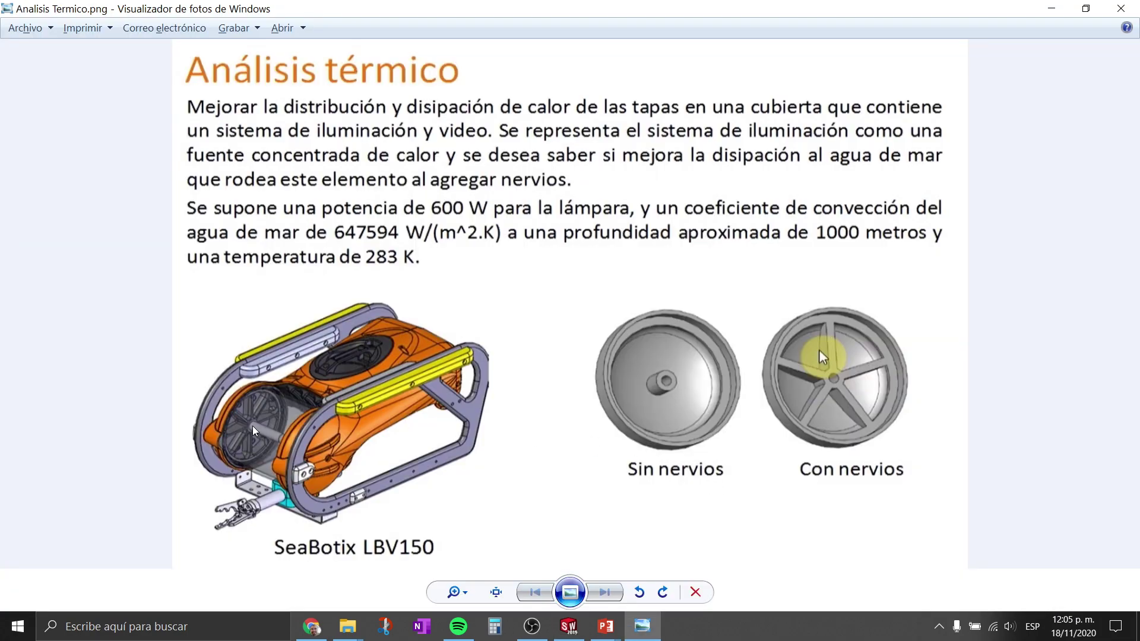
{"action": "key", "text": "alt+Tab"}
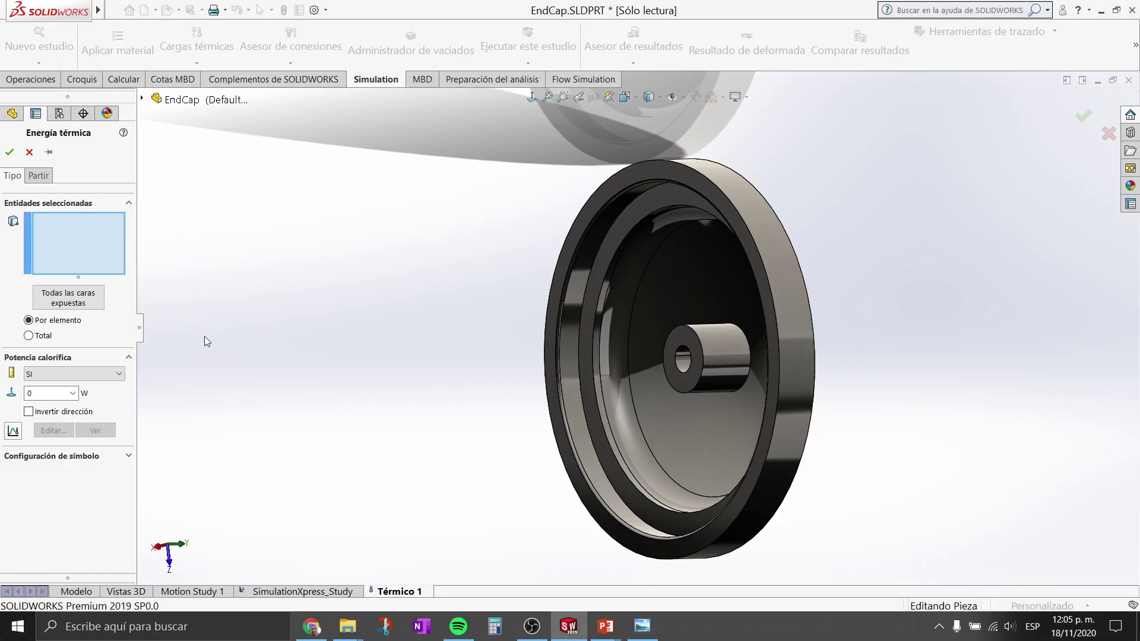
{"action": "left_click", "coordinate": [46, 393]}
{"action": "left_click_drag", "start_coordinate": [47, 393], "coordinate": [18, 394]}
{"action": "scroll", "coordinate": [647, 389], "scroll_direction": "down", "scroll_amount": 3}
{"action": "scroll", "coordinate": [720, 365], "scroll_direction": "down", "scroll_amount": 4}
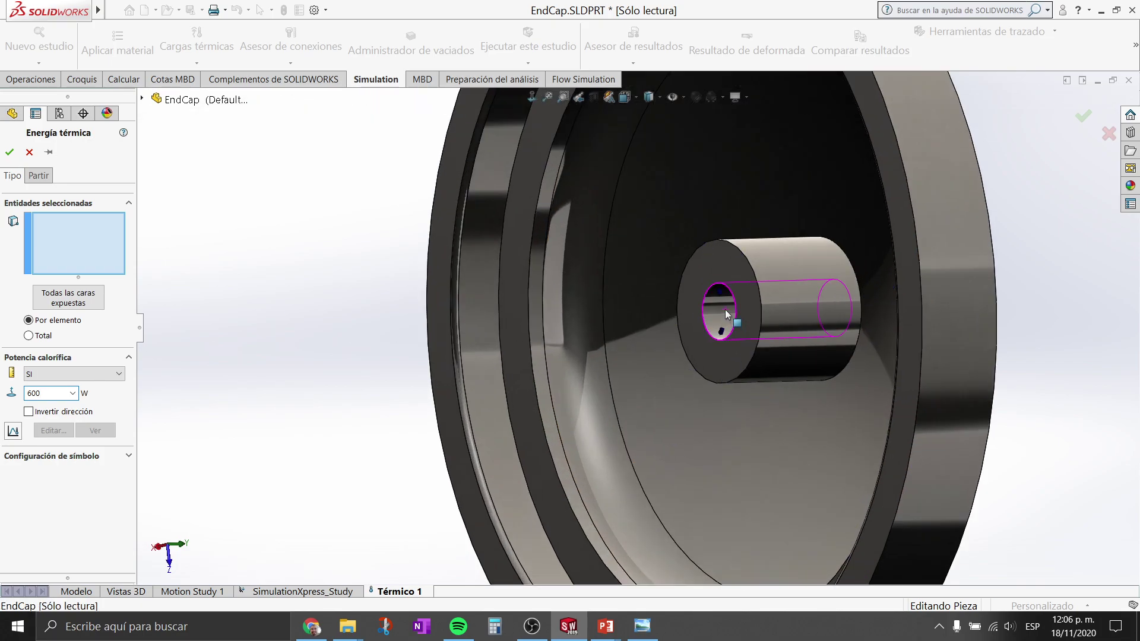
{"action": "middle_click_drag", "start_coordinate": [725, 308], "coordinate": [736, 308]}
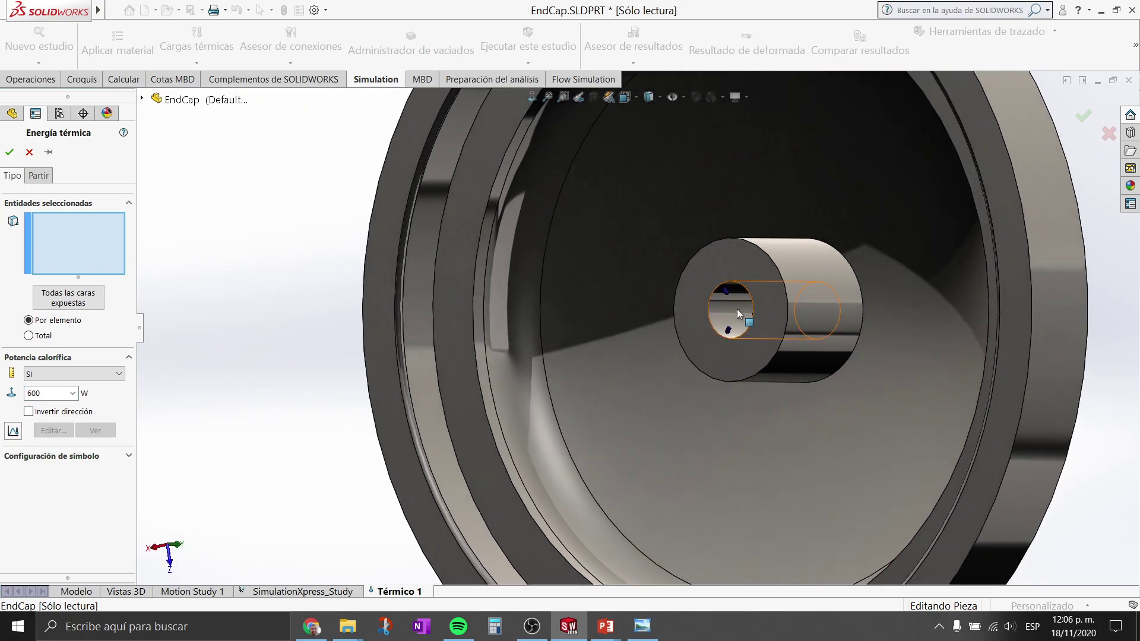
{"action": "left_click", "coordinate": [736, 308]}
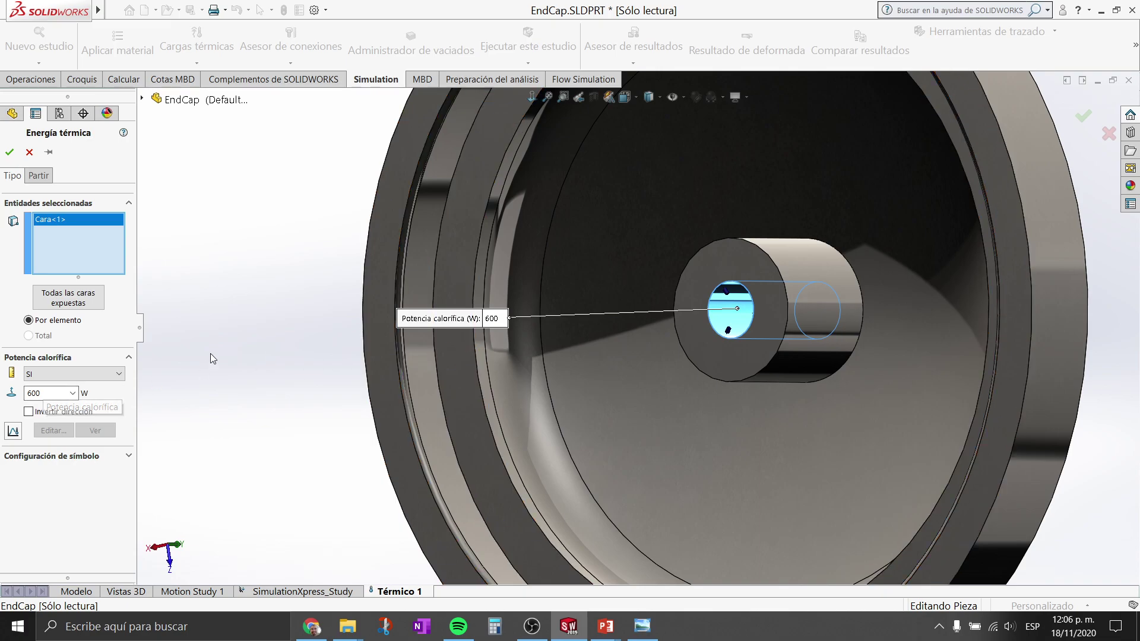
{"action": "scroll", "coordinate": [268, 326], "scroll_direction": "up", "scroll_amount": 3}
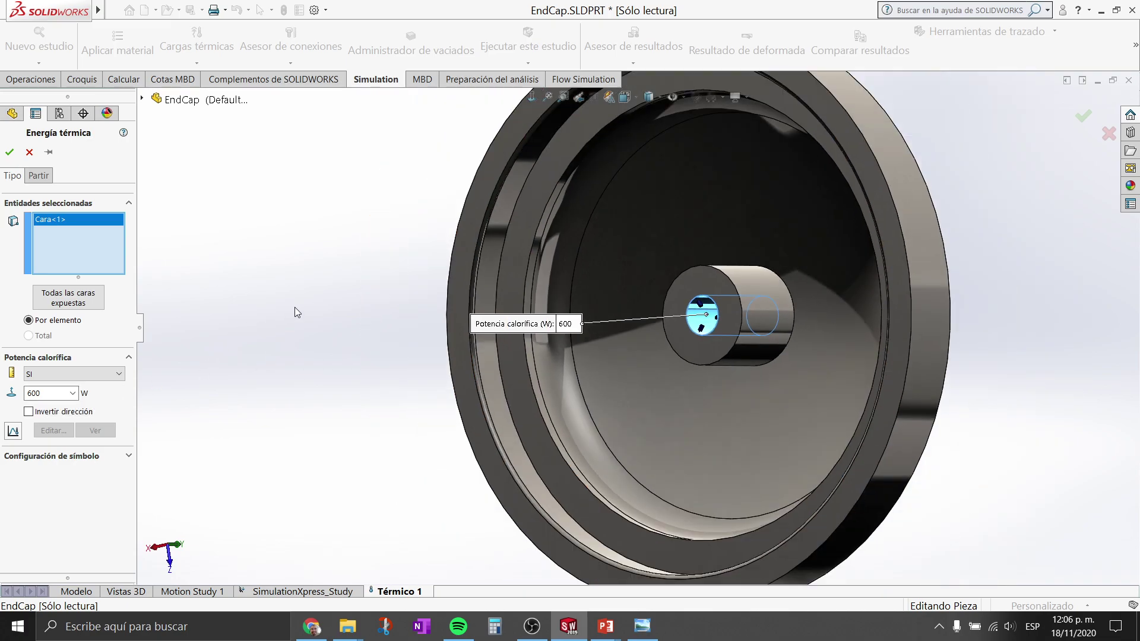
{"action": "left_click", "coordinate": [10, 153]}
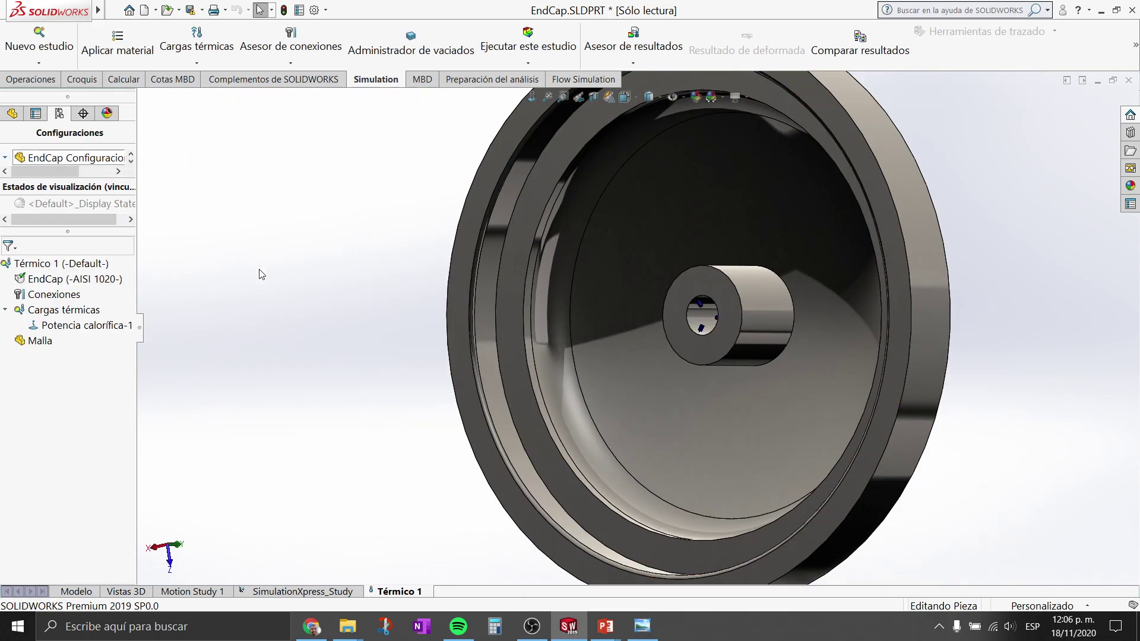
- Start a convection load with coefficient 647594 W/(m^2.K) and 283 K ambient temperature
{"action": "key", "text": "alt+Tab"}
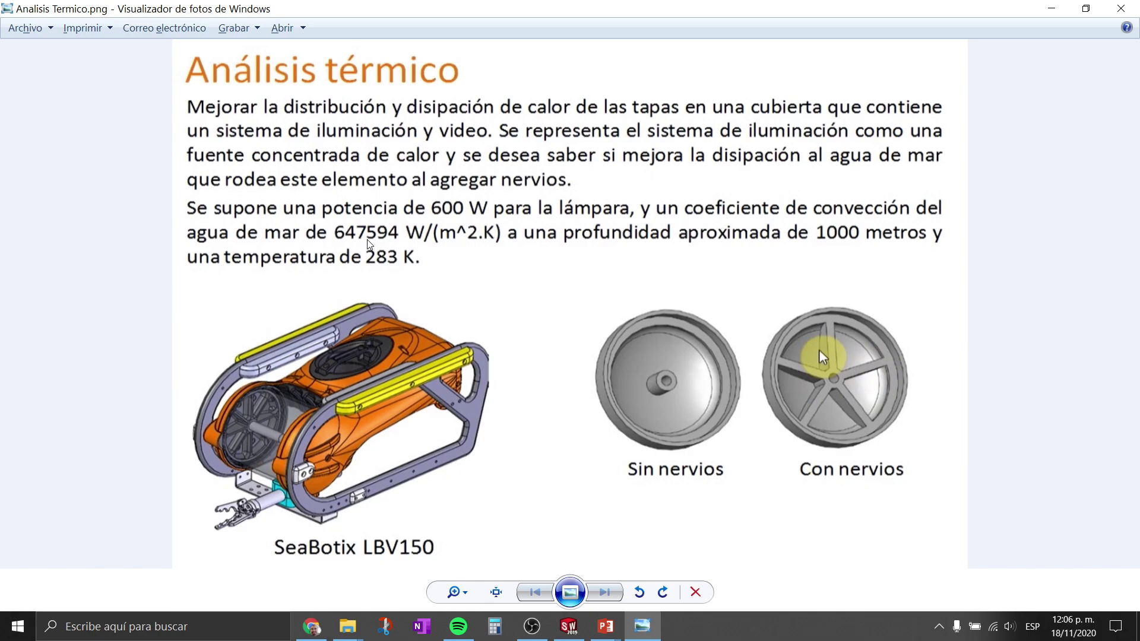
{"action": "key", "text": "alt+Tab"}
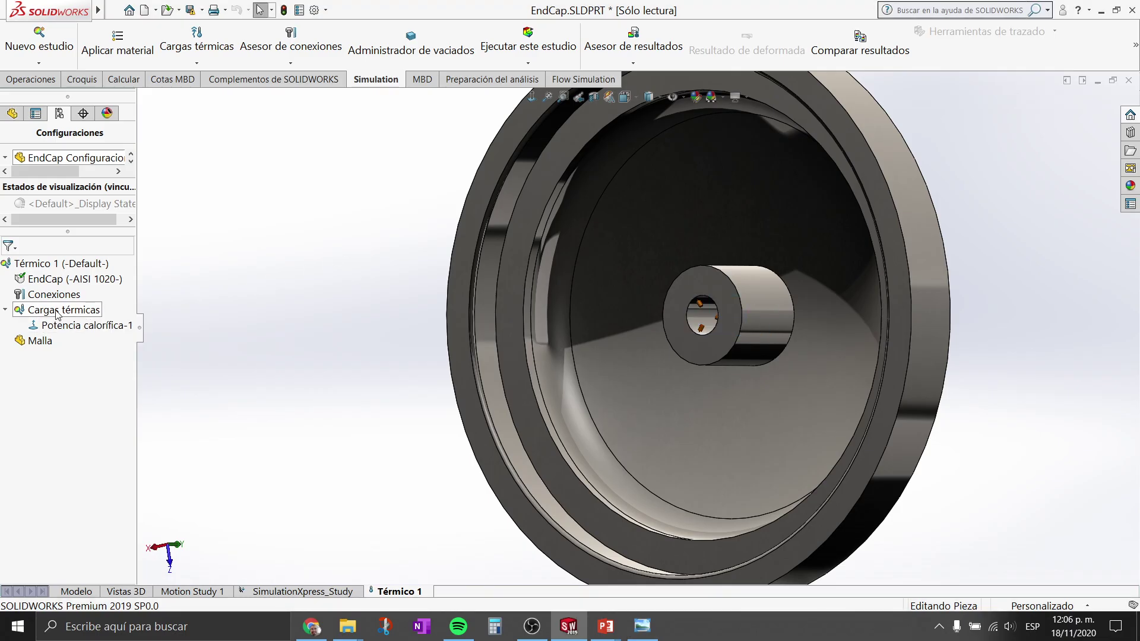
{"action": "right_click", "coordinate": [56, 314]}
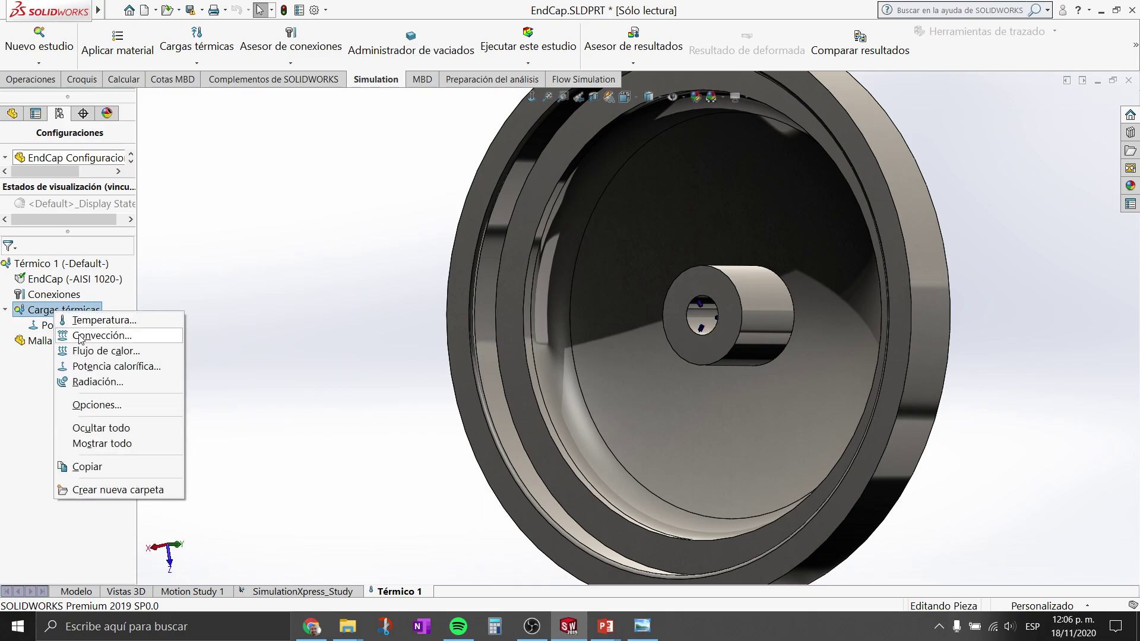
{"action": "left_click", "coordinate": [81, 336]}
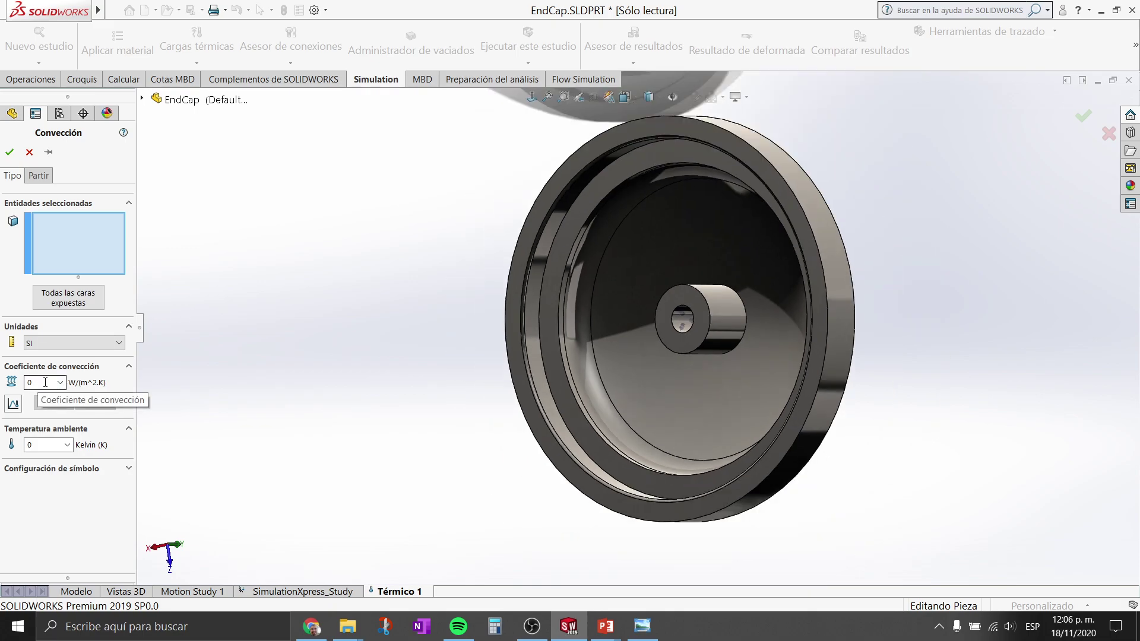
{"action": "key", "text": "alt+Tab"}
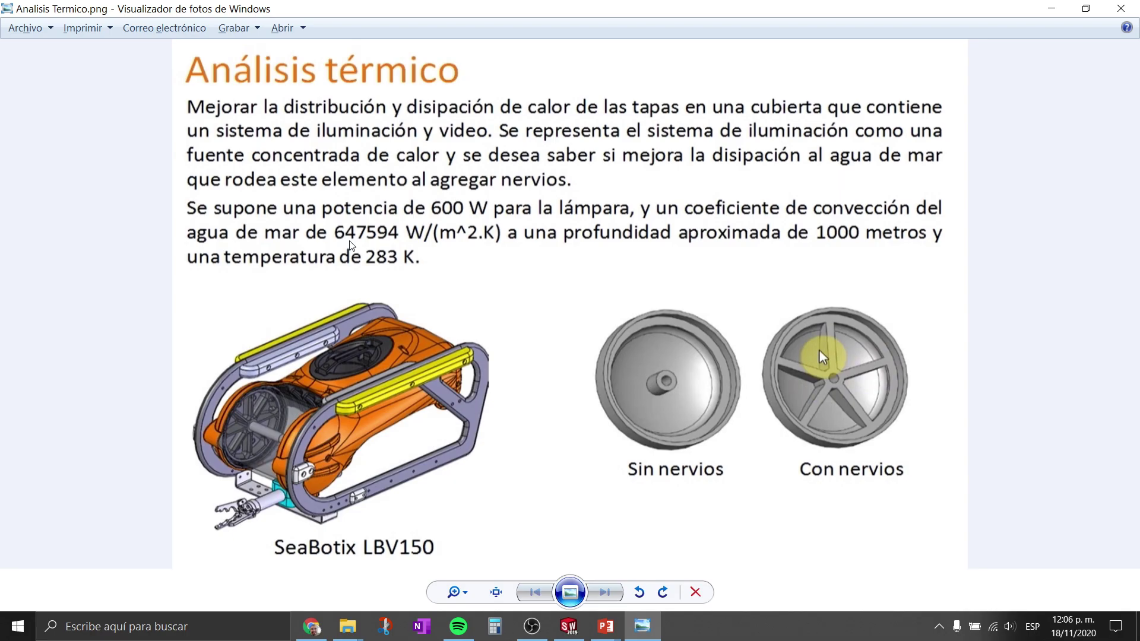
{"action": "key", "text": "alt+Tab"}
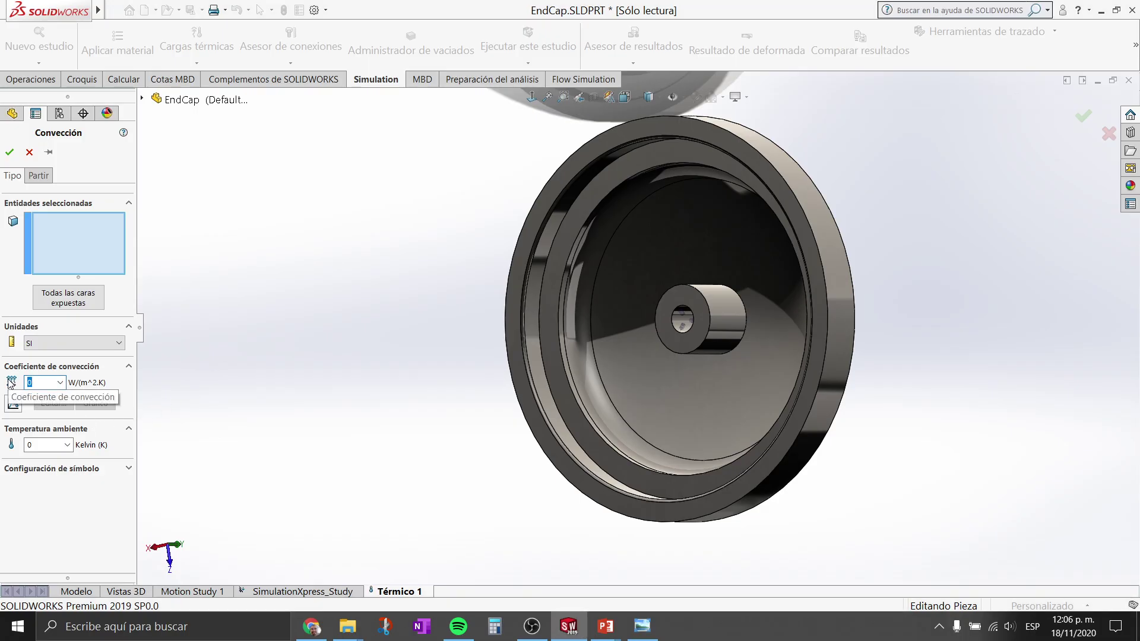
{"action": "type", "text": "6"}
{"action": "type", "text": "94"}
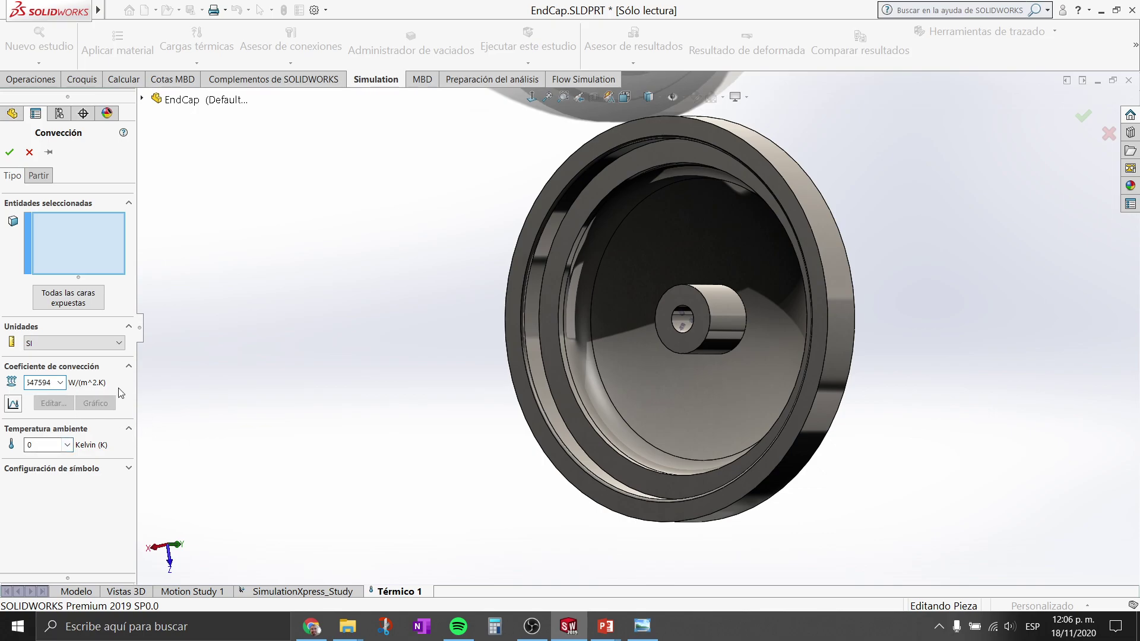
{"action": "key", "text": "alt+Tab"}
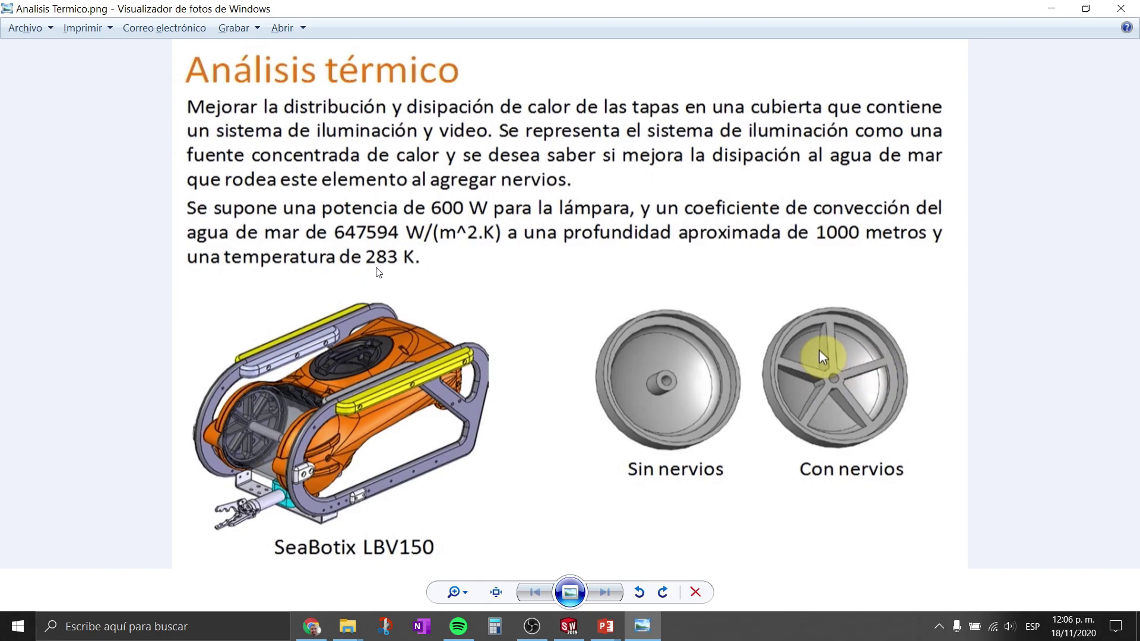
{"action": "key", "text": "alt+Tab"}
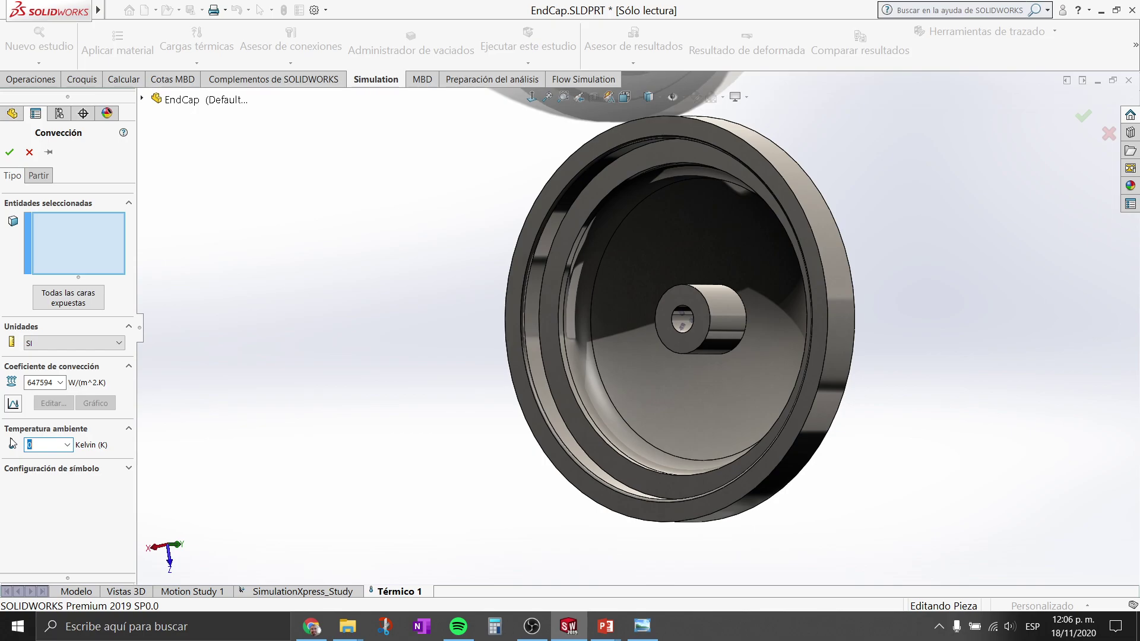
- Finish the 283 K ambient entry and activate face selection for the convection
{"action": "type", "text": "283"}
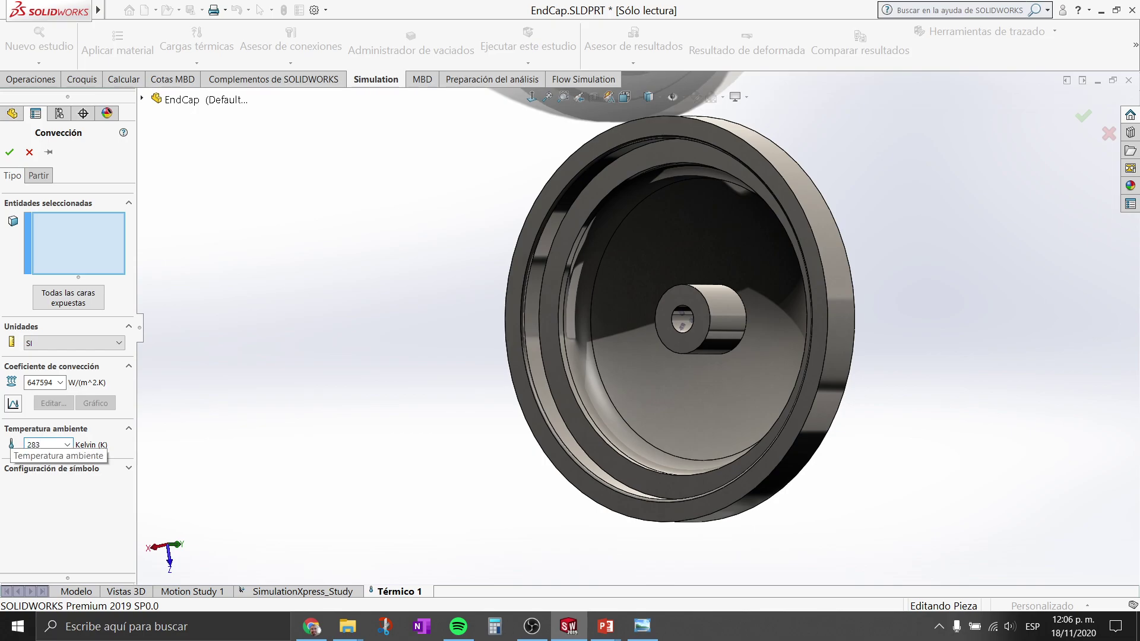
{"action": "left_click", "coordinate": [76, 240]}
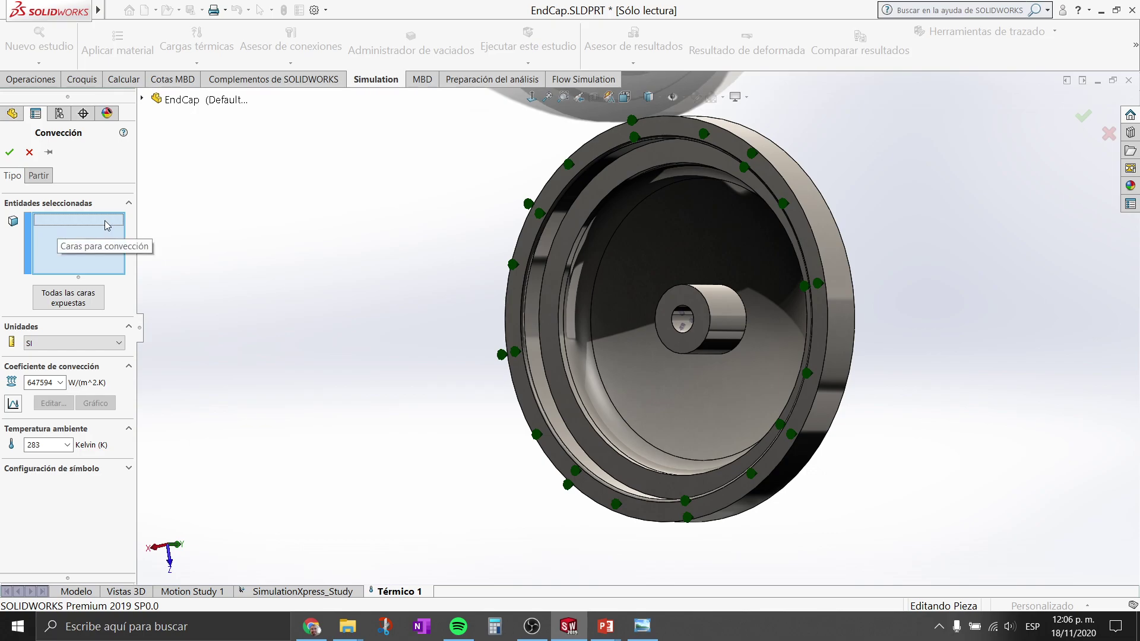
{"action": "middle_click_drag", "start_coordinate": [935, 213], "coordinate": [806, 158]}
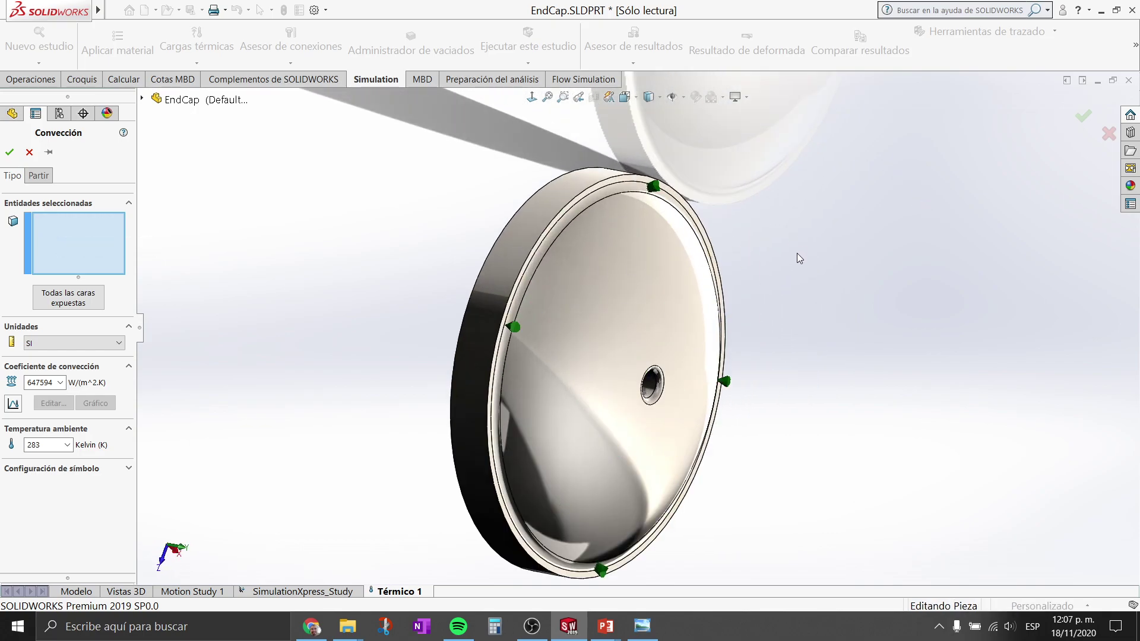
{"action": "key", "text": "alt+Tab"}
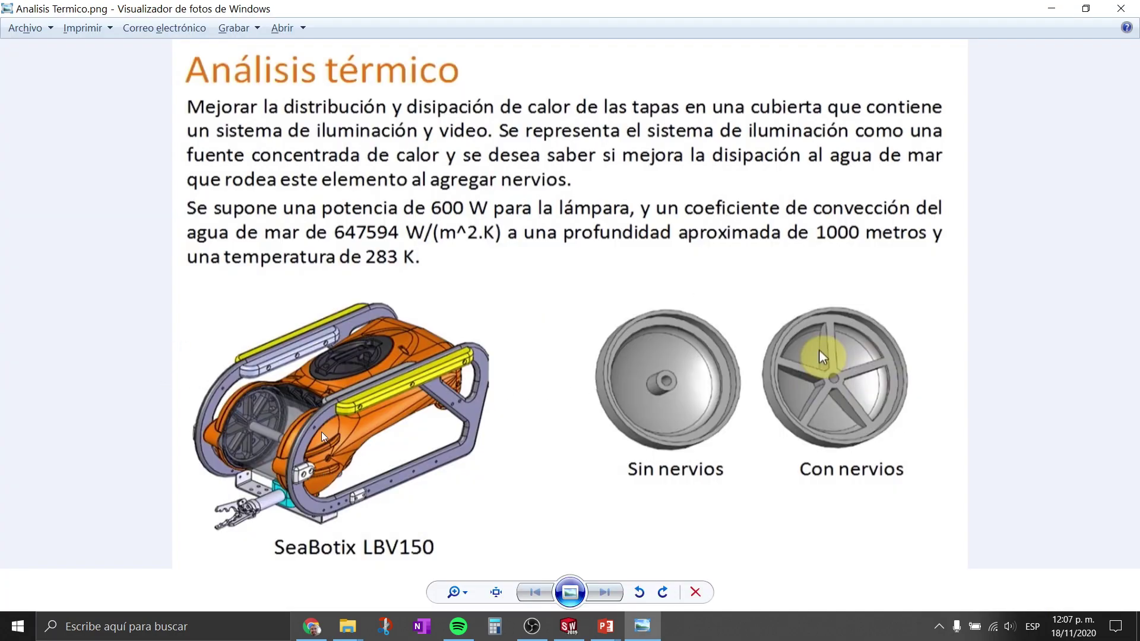
{"action": "key", "text": "alt+Tab"}
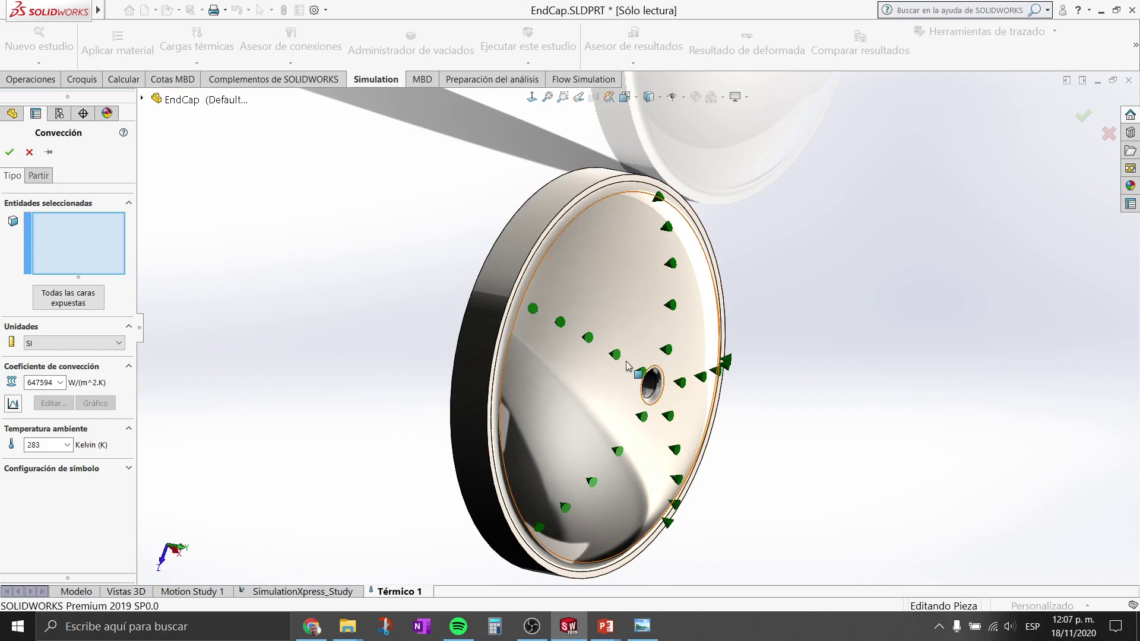
{"action": "middle_click_drag", "start_coordinate": [406, 394], "coordinate": [393, 387]}
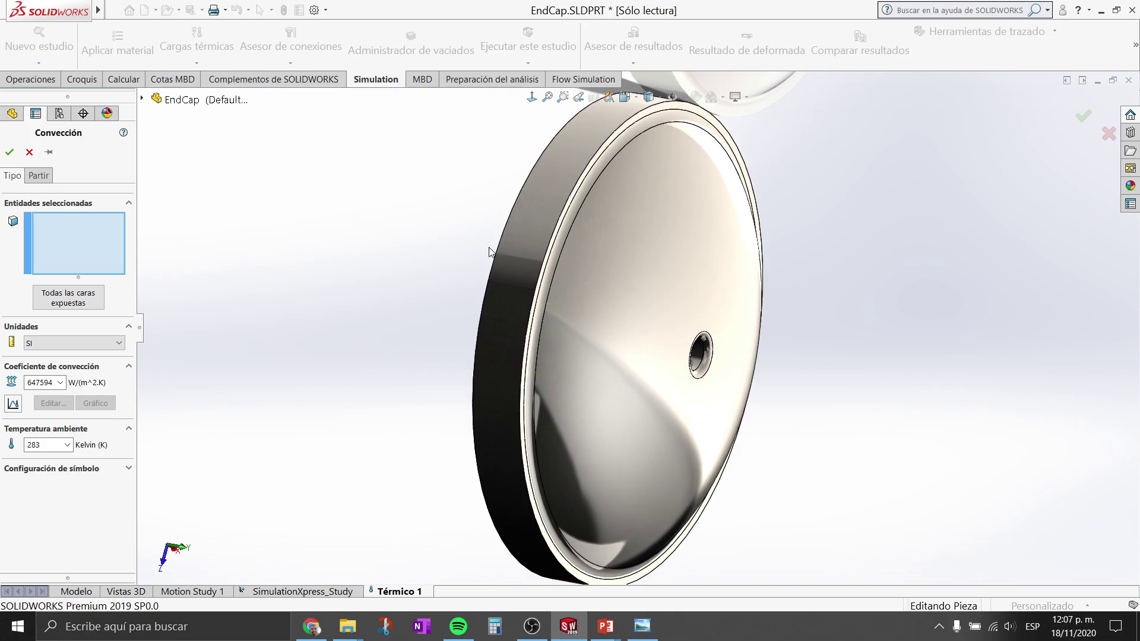
{"action": "scroll", "coordinate": [575, 224], "scroll_direction": "down", "scroll_amount": 2}
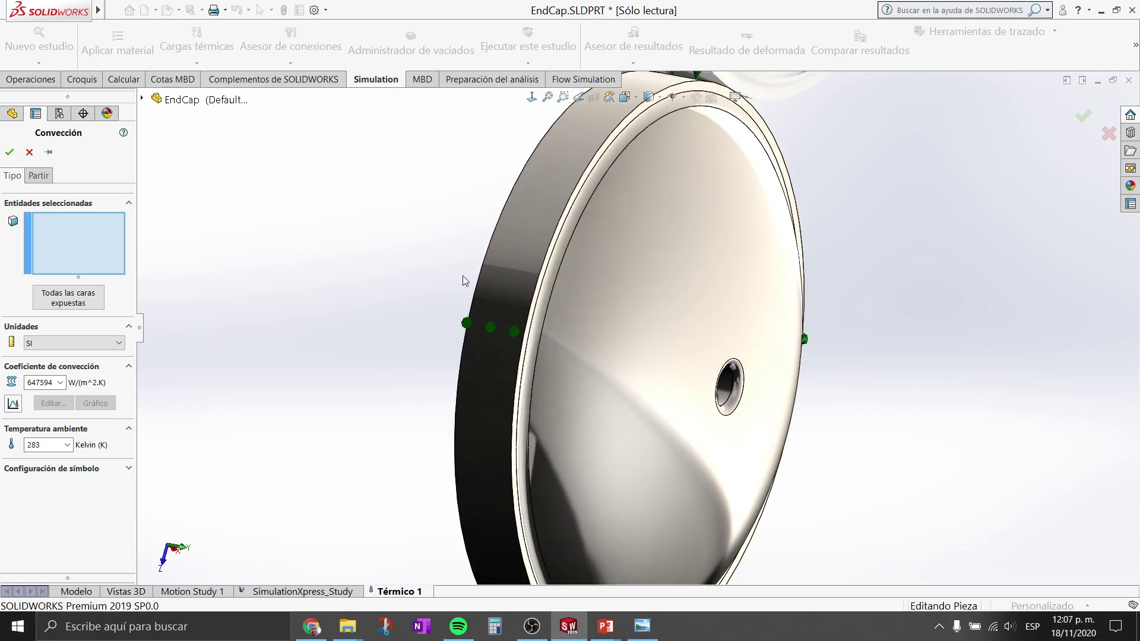
- Select the rim, two ring faces, large end face and hub hole, and confirm Convección-1
{"action": "left_click", "coordinate": [512, 267]}
{"action": "scroll", "coordinate": [522, 270], "scroll_direction": "down", "scroll_amount": 2}
{"action": "left_click", "coordinate": [534, 270]}
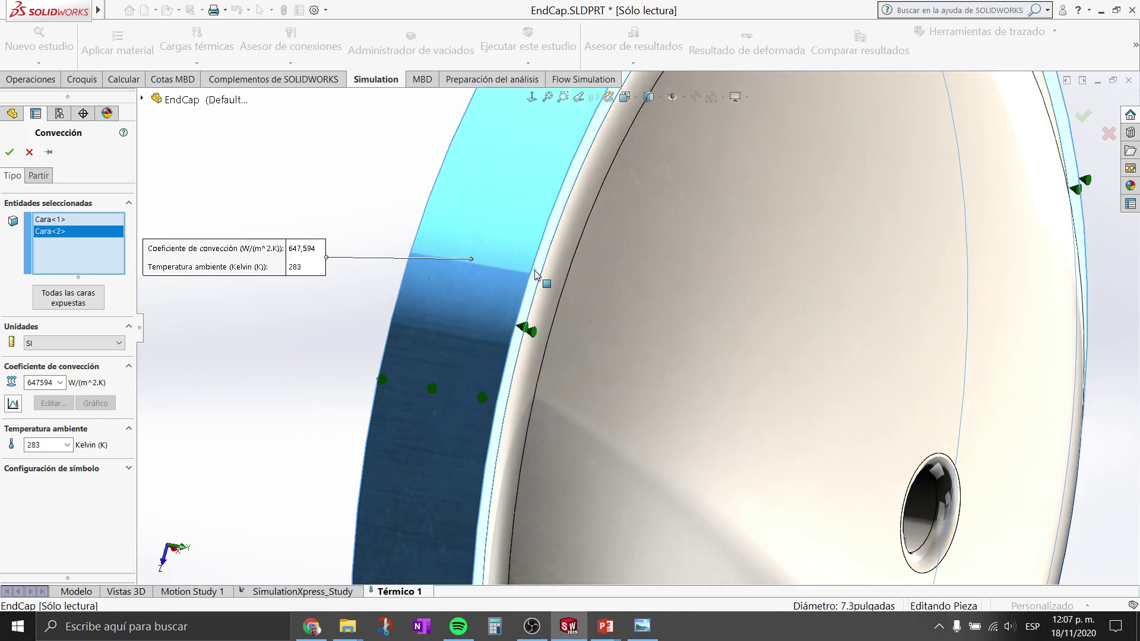
{"action": "left_click", "coordinate": [546, 291]}
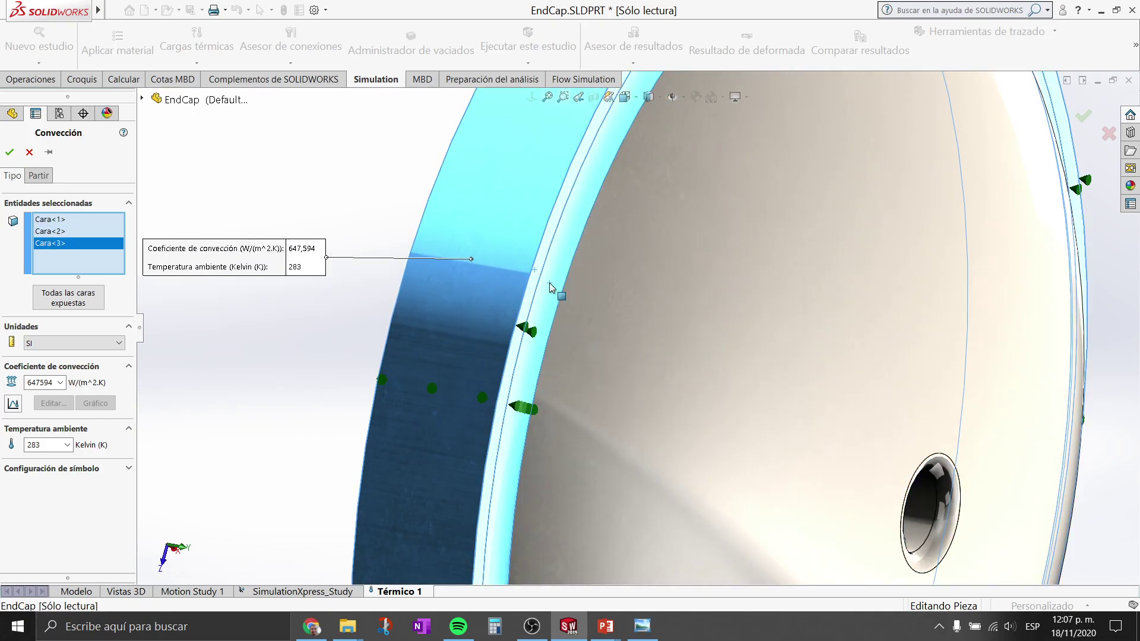
{"action": "left_click", "coordinate": [748, 315]}
{"action": "scroll", "coordinate": [747, 315], "scroll_direction": "up", "scroll_amount": 3}
{"action": "scroll", "coordinate": [552, 356], "scroll_direction": "down", "scroll_amount": 4}
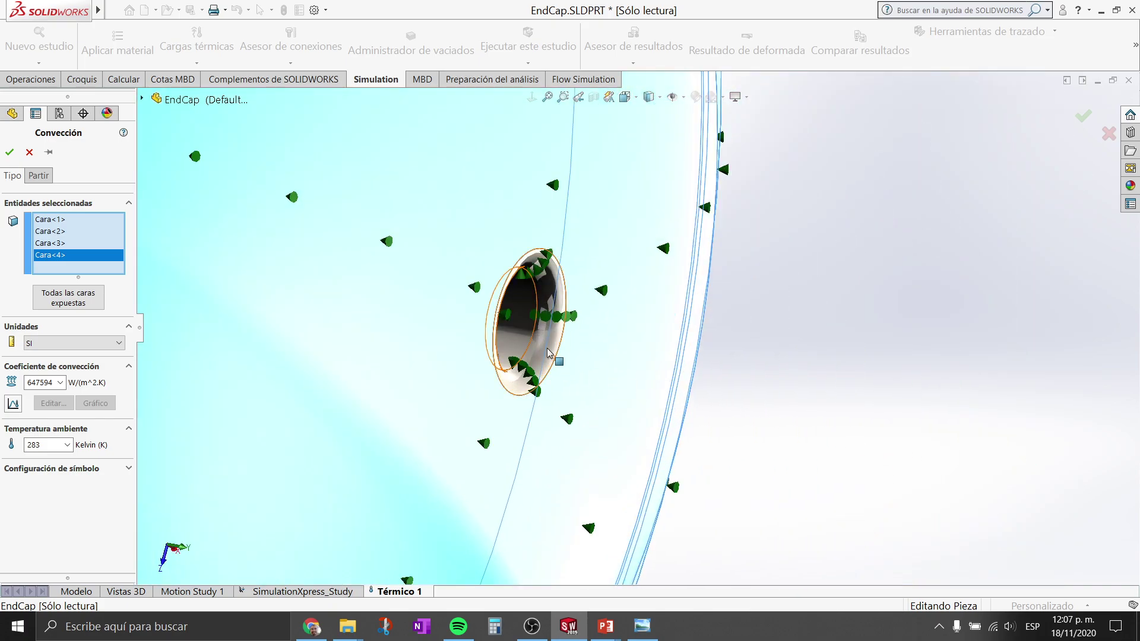
{"action": "left_click", "coordinate": [547, 351]}
{"action": "scroll", "coordinate": [380, 341], "scroll_direction": "up", "scroll_amount": 3}
{"action": "mouse_move", "coordinate": [380, 340]}
{"action": "middle_mouse_down"}
{"action": "mouse_move", "coordinate": [288, 280]}
{"action": "mouse_move", "coordinate": [452, 219]}
{"action": "mouse_move", "coordinate": [409, 225]}
{"action": "middle_mouse_up"}
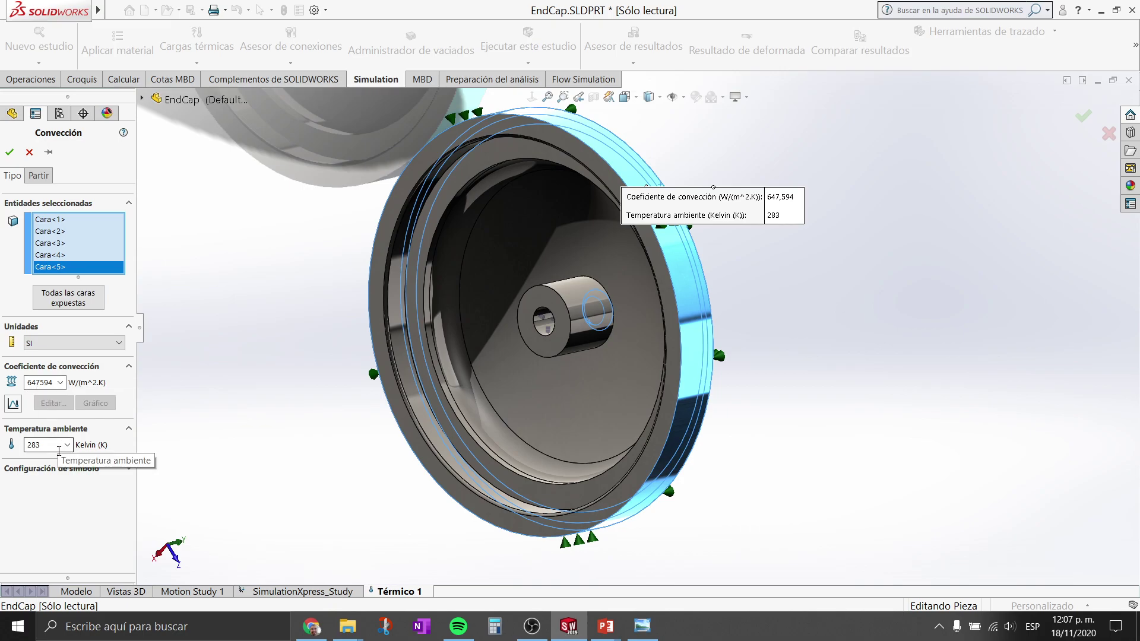
{"action": "left_click", "coordinate": [8, 153]}
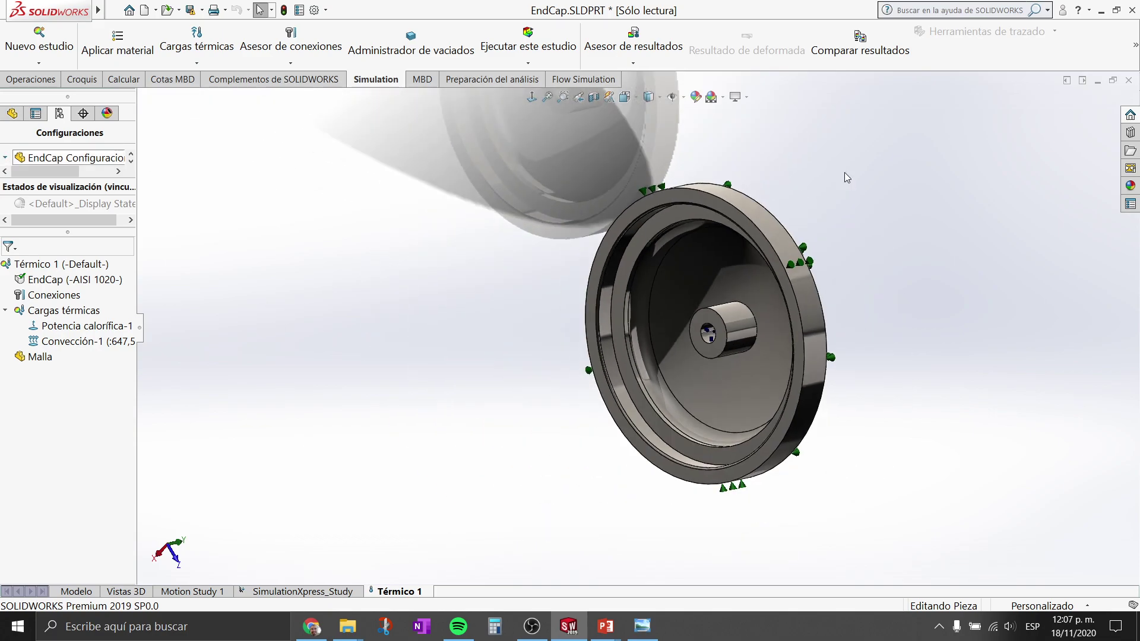
- Create a mesh for Térmico 1 with the density slider at Fino
{"action": "scroll", "coordinate": [856, 305], "scroll_direction": "down", "scroll_amount": 2}
{"action": "scroll", "coordinate": [842, 395], "scroll_direction": "up", "scroll_amount": 2}
{"action": "scroll", "coordinate": [841, 418], "scroll_direction": "down", "scroll_amount": 1}
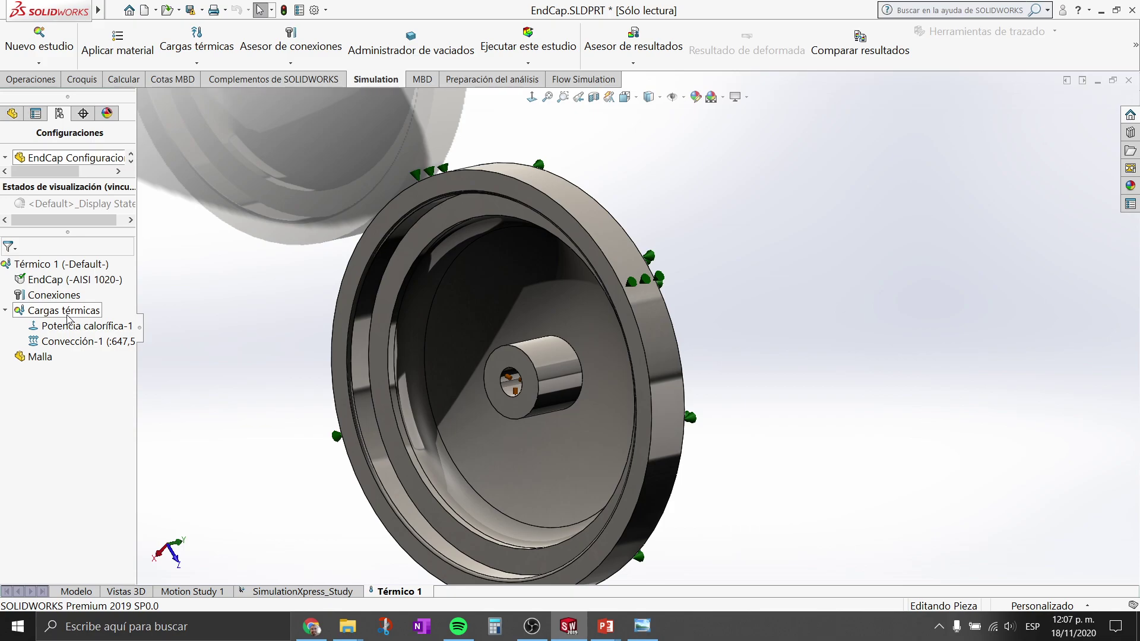
{"action": "right_click", "coordinate": [44, 362]}
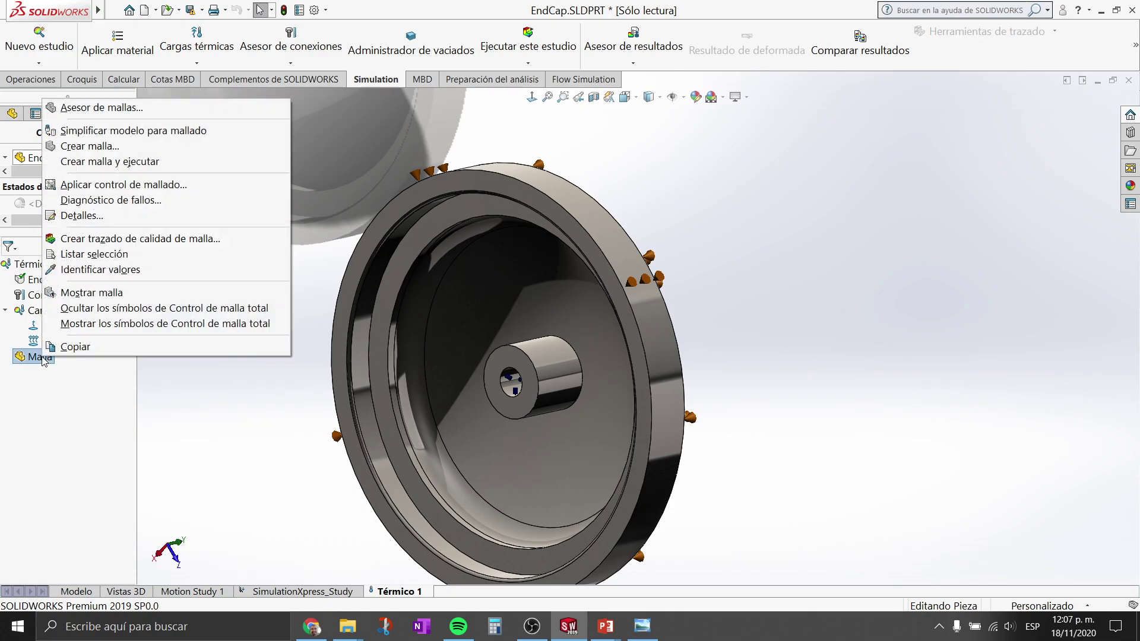
{"action": "left_click", "coordinate": [133, 146]}
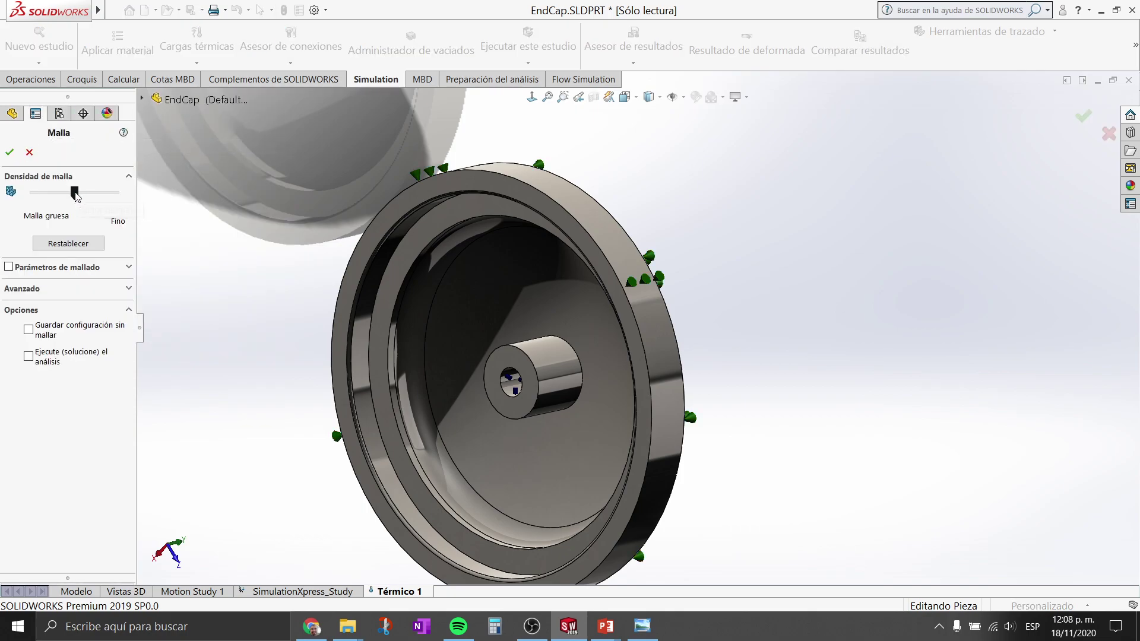
{"action": "mouse_move", "coordinate": [109, 194]}
{"action": "left_mouse_down"}
{"action": "mouse_move", "coordinate": [97, 200]}
{"action": "mouse_move", "coordinate": [123, 204]}
{"action": "left_mouse_up"}
{"action": "left_click_drag", "start_coordinate": [105, 197], "coordinate": [118, 199]}
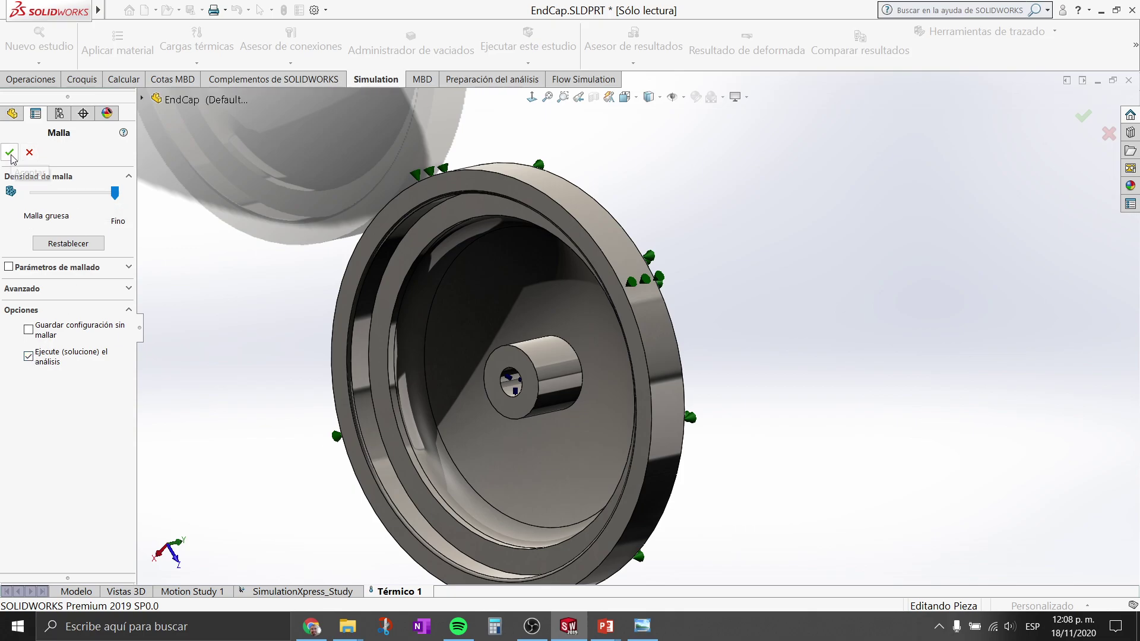
- Leave Parámetros de mallado and Avanzado collapsed, and mesh with the analysis running afterward
{"action": "left_click", "coordinate": [41, 268]}
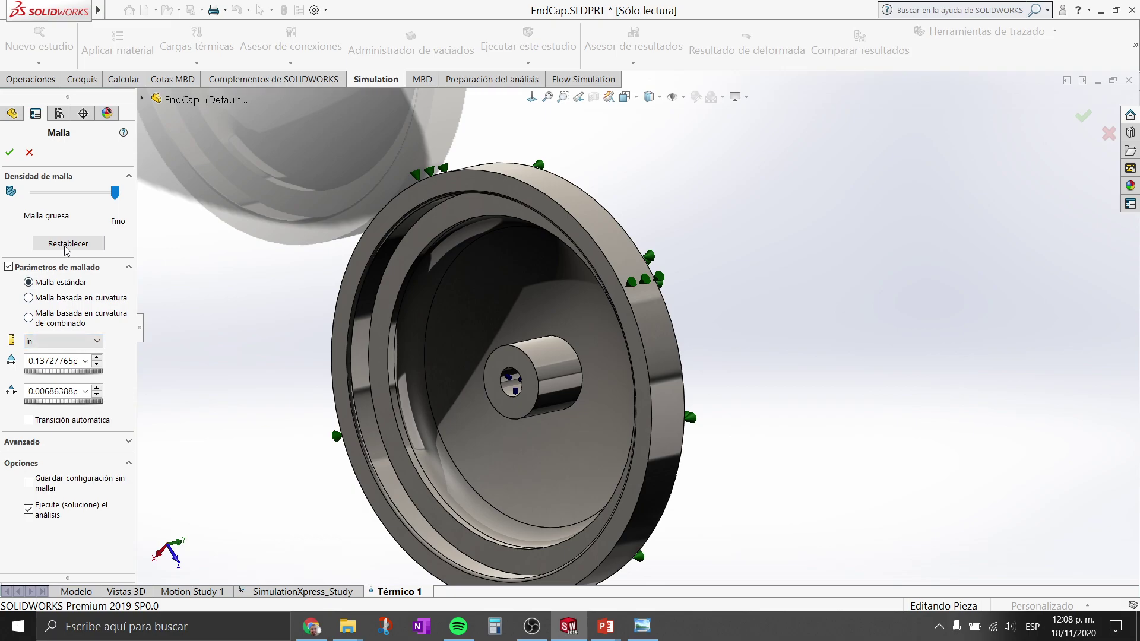
{"action": "left_click", "coordinate": [63, 268]}
{"action": "left_click", "coordinate": [31, 290]}
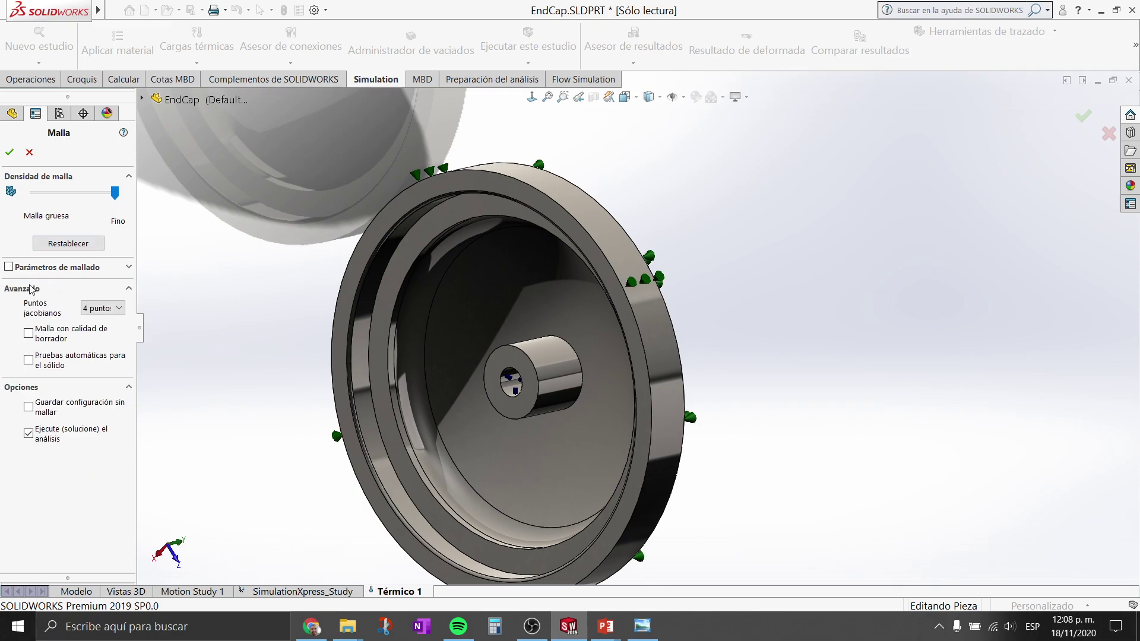
{"action": "left_click", "coordinate": [32, 290]}
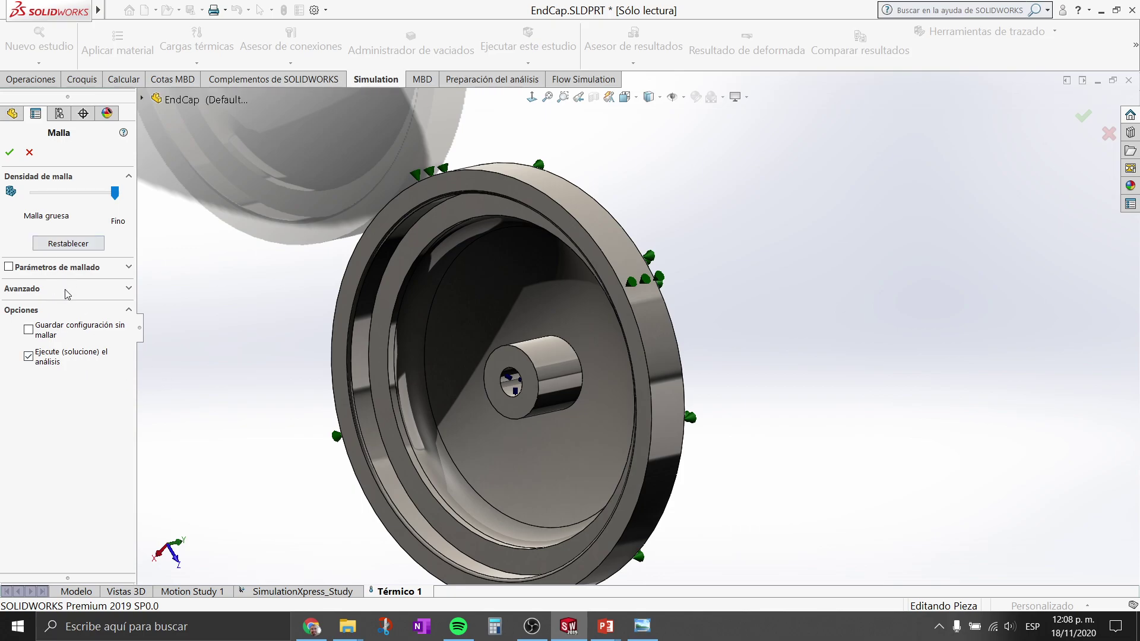
{"action": "left_click", "coordinate": [10, 153]}
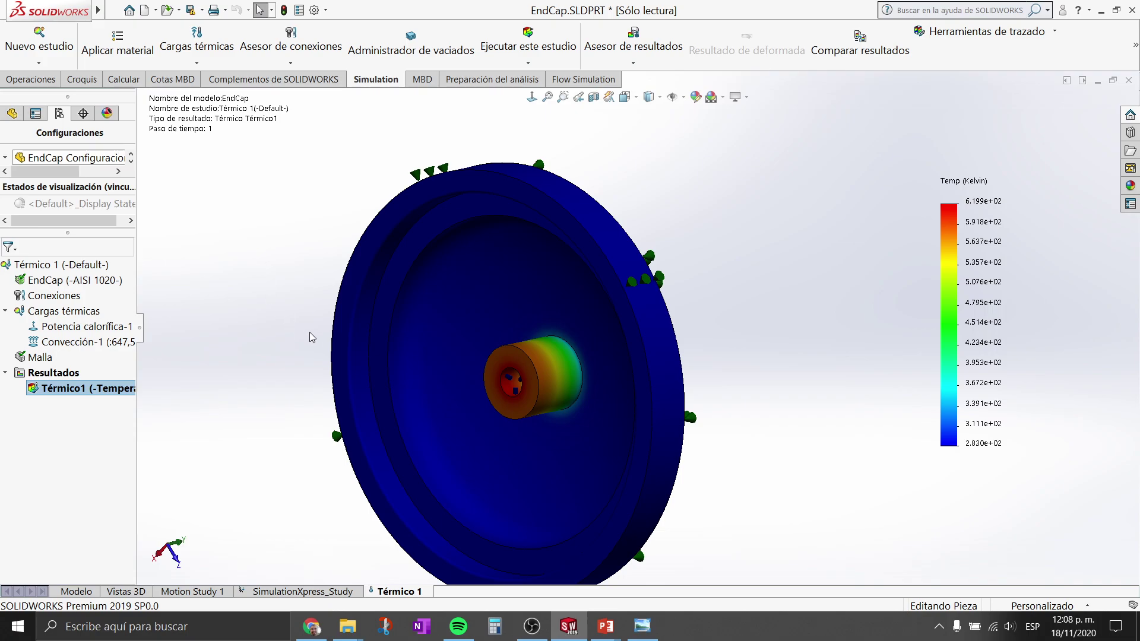
- Orbit and zoom to examine the hot hub, then move the colour legend to the upper right
{"action": "mouse_move", "coordinate": [818, 285]}
{"action": "middle_mouse_down"}
{"action": "mouse_move", "coordinate": [662, 299]}
{"action": "mouse_move", "coordinate": [830, 317]}
{"action": "middle_mouse_up"}
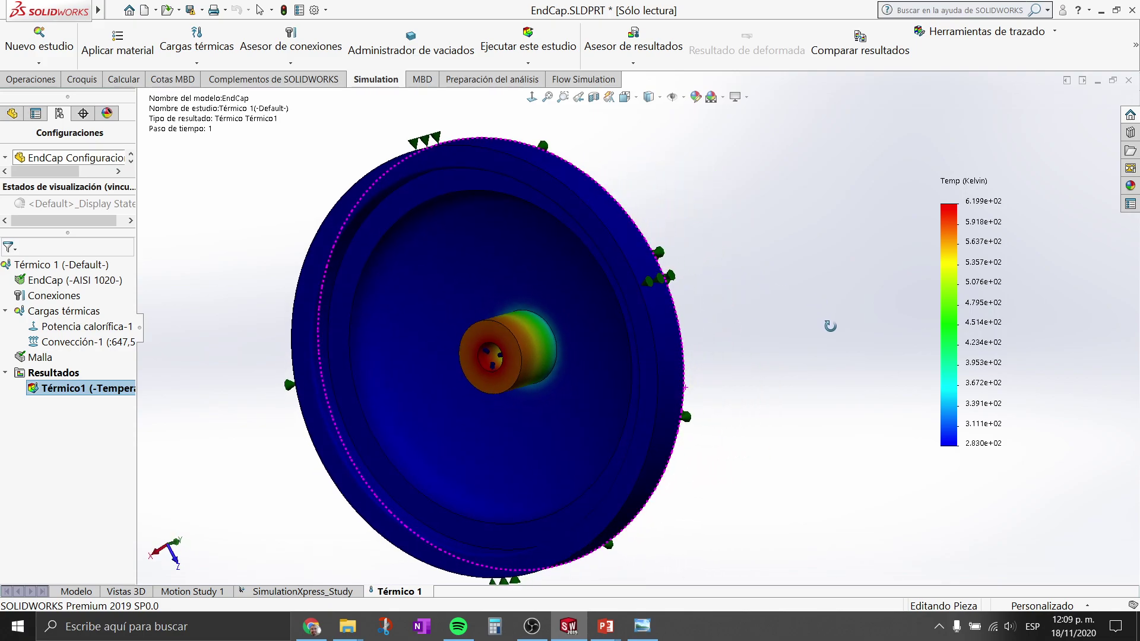
{"action": "middle_click_drag", "start_coordinate": [830, 317], "coordinate": [575, 425]}
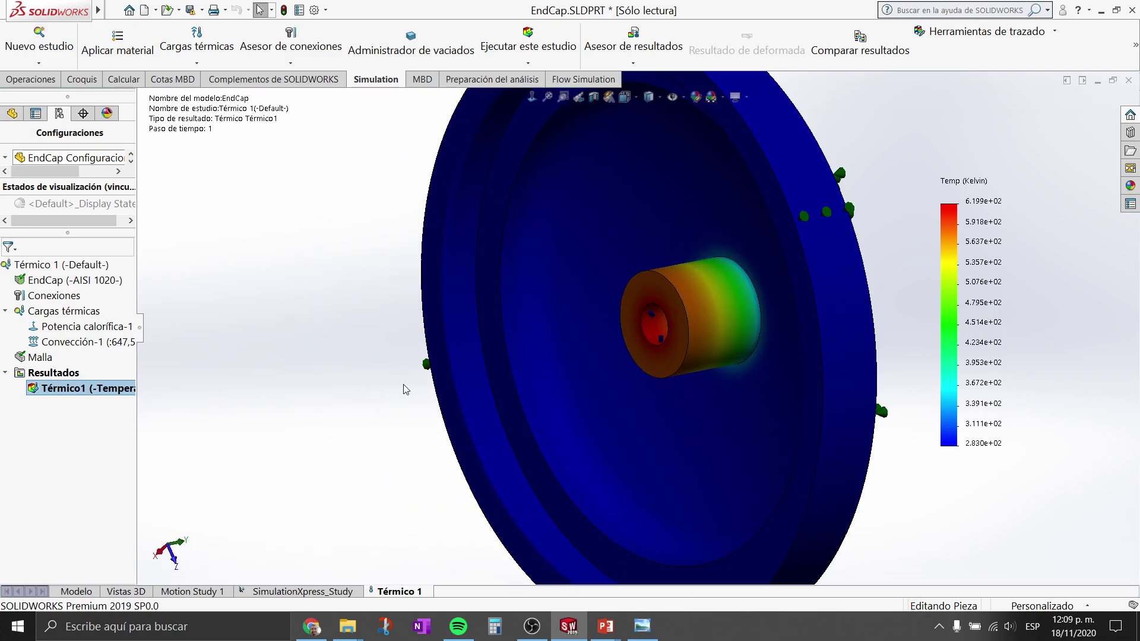
{"action": "scroll", "coordinate": [383, 359], "scroll_direction": "down", "scroll_amount": 3}
{"action": "middle_click_drag", "start_coordinate": [613, 327], "coordinate": [674, 317]}
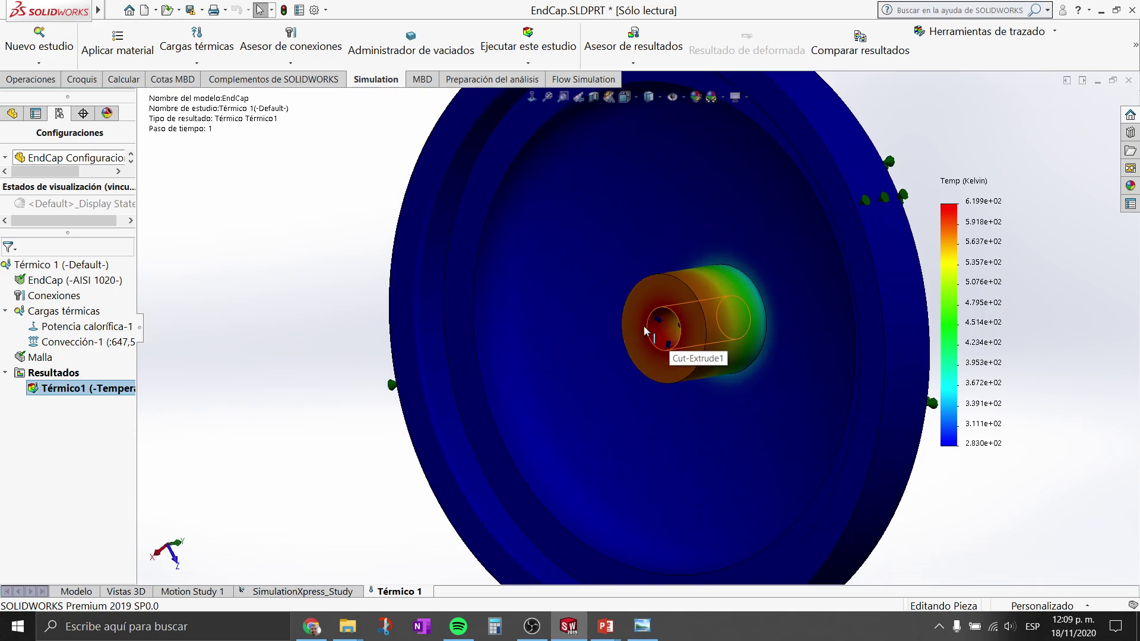
{"action": "left_click_drag", "start_coordinate": [950, 185], "coordinate": [989, 119]}
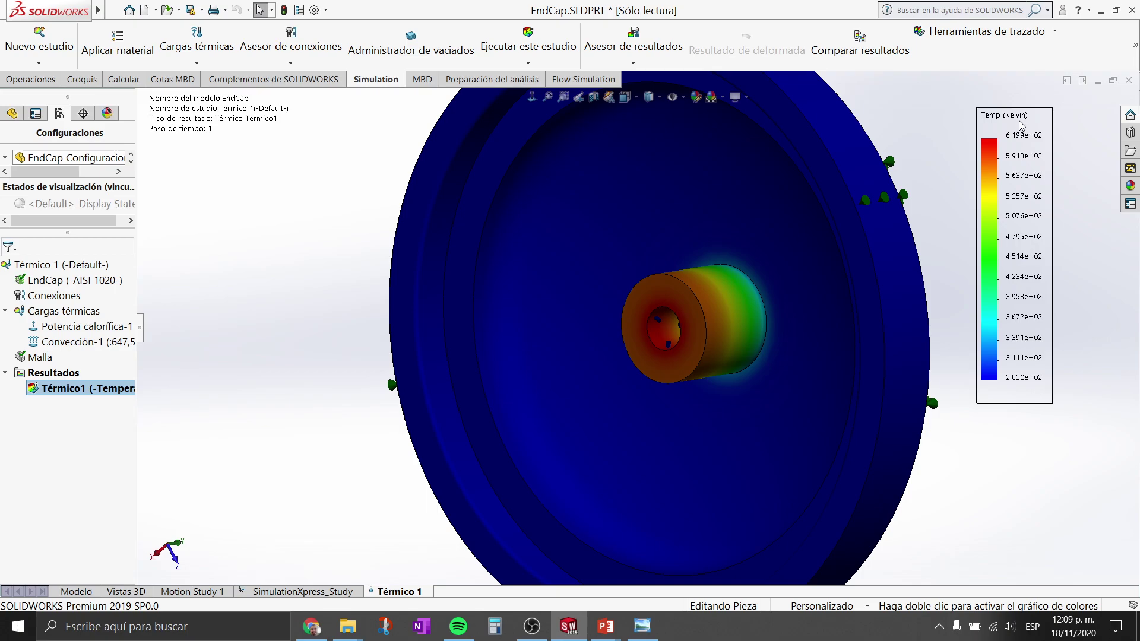
{"action": "double_click", "coordinate": [1021, 125]}
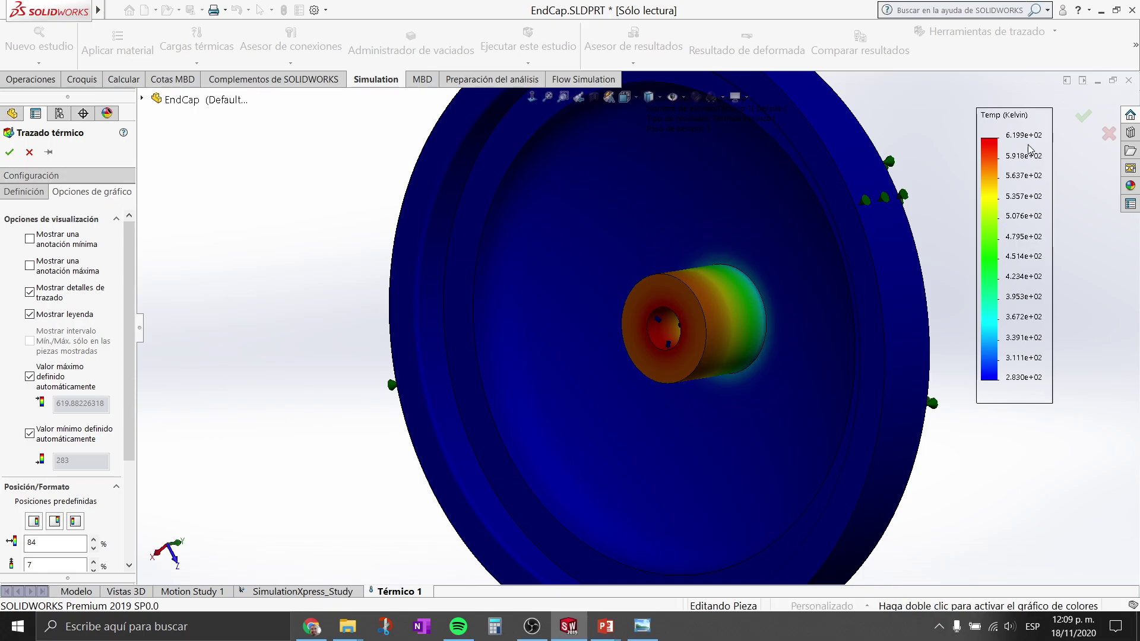
- Set the legend number format to general and the plot temperature units to Celsius
{"action": "left_click_drag", "start_coordinate": [130, 252], "coordinate": [136, 353]}
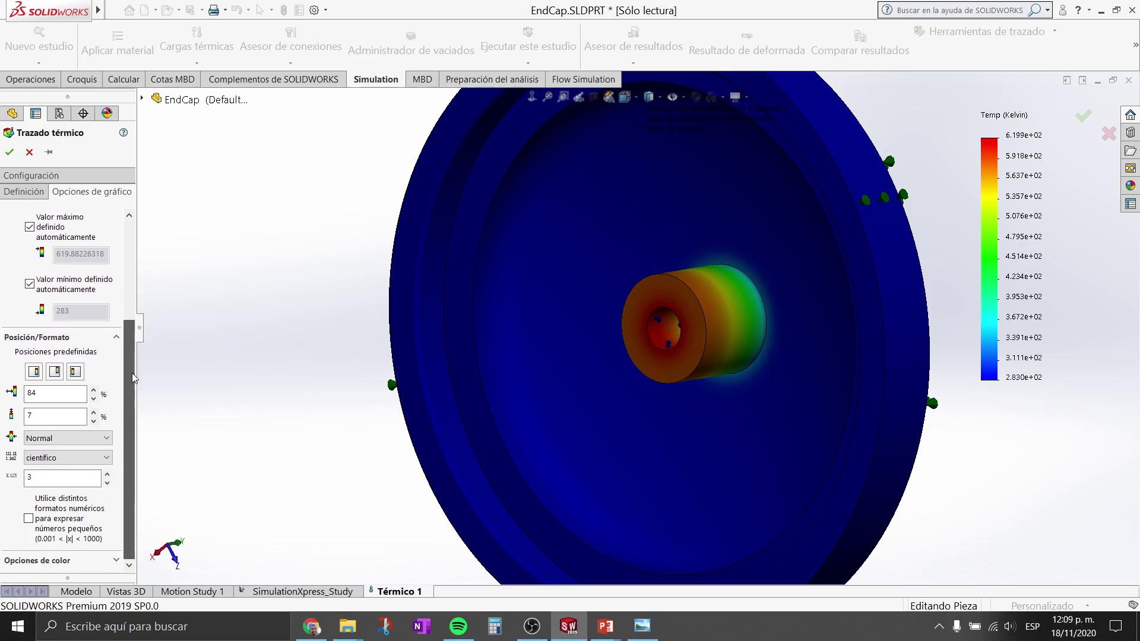
{"action": "left_click", "coordinate": [39, 463]}
{"action": "left_click", "coordinate": [41, 491]}
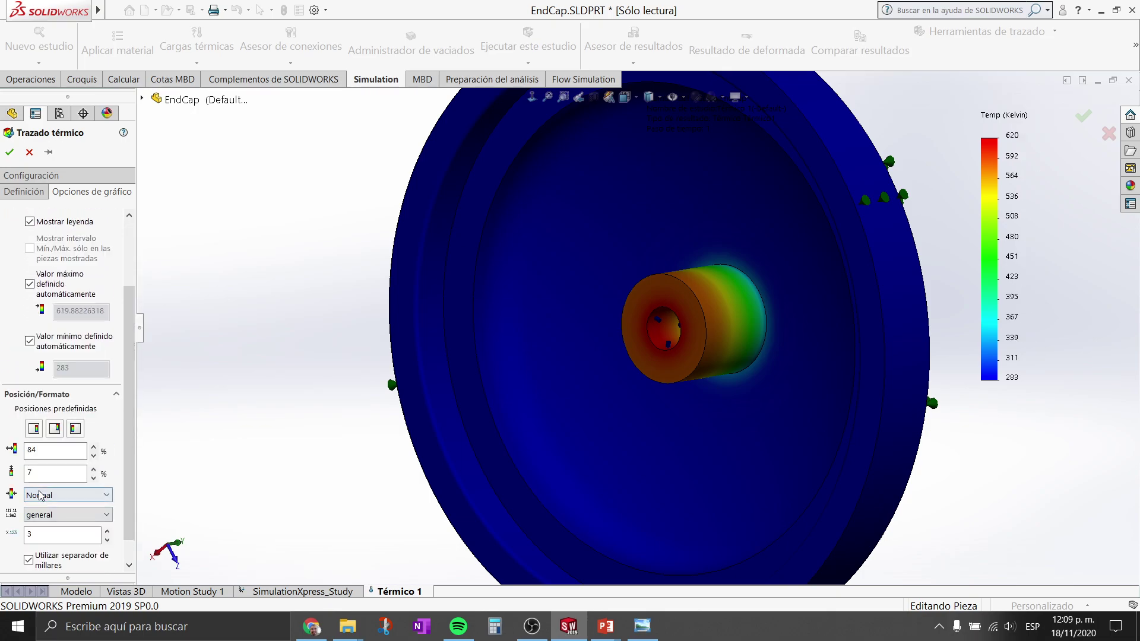
{"action": "left_click", "coordinate": [25, 192]}
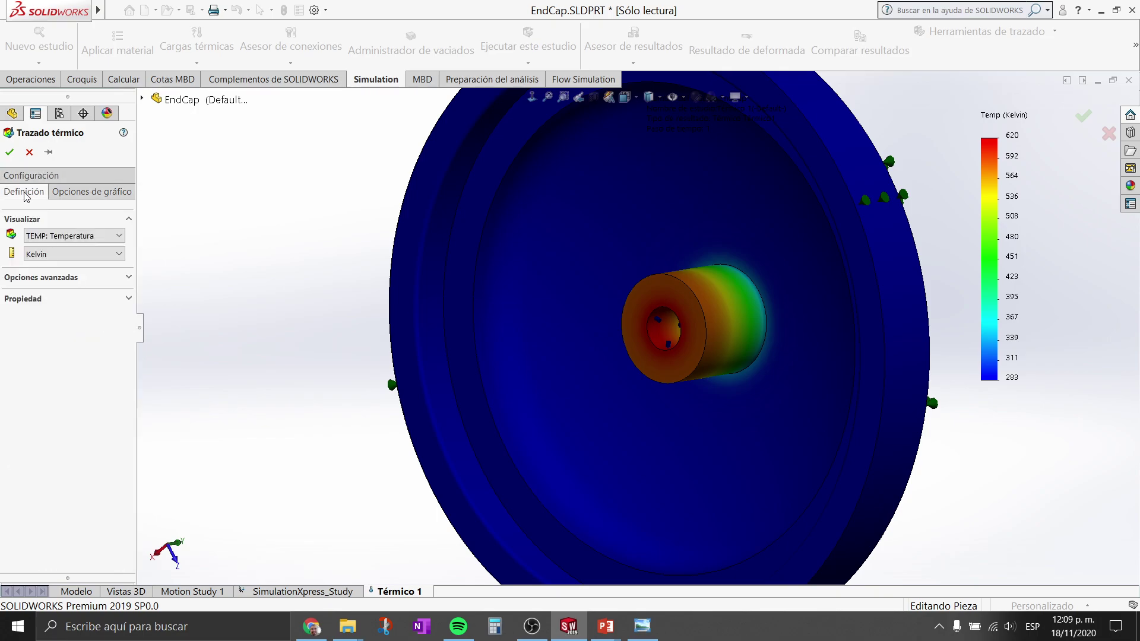
{"action": "left_click", "coordinate": [44, 255]}
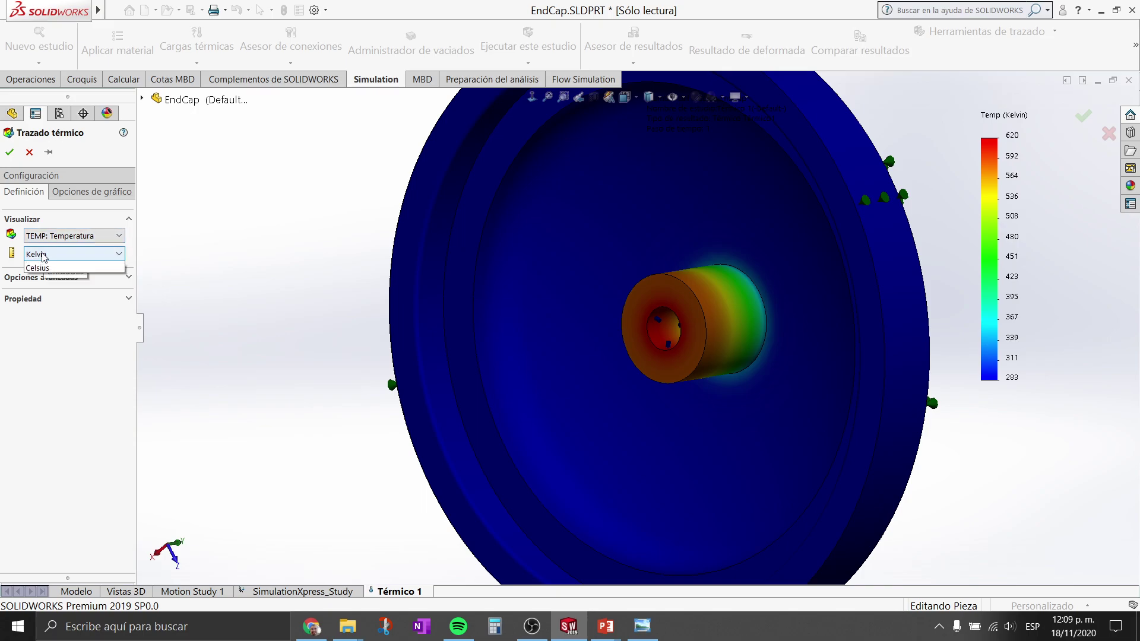
{"action": "left_click", "coordinate": [43, 288]}
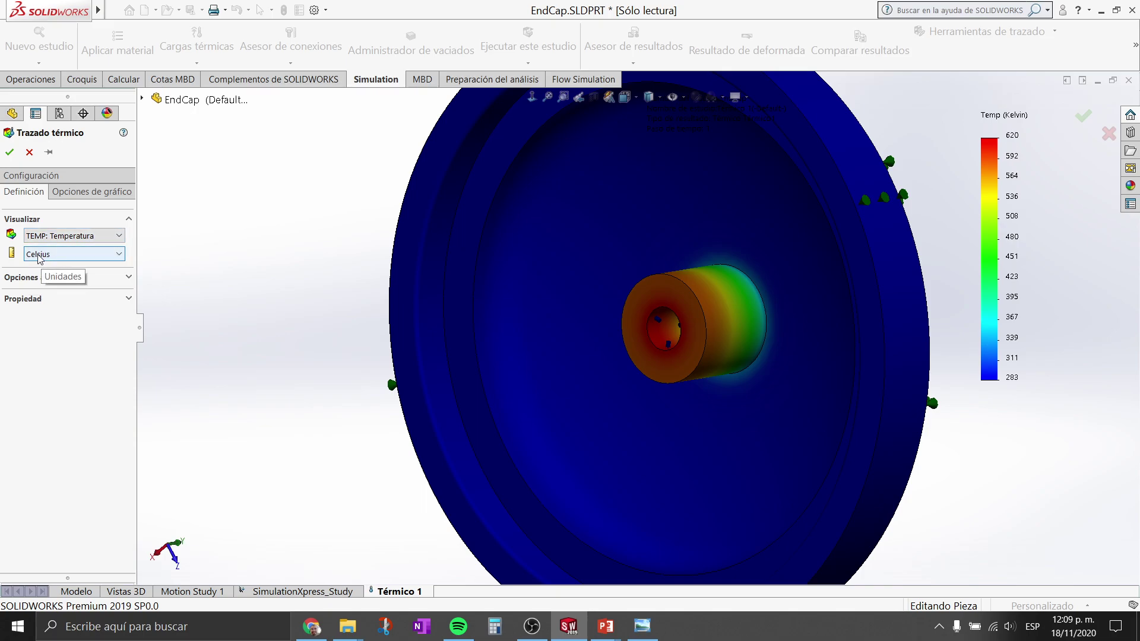
{"action": "left_click", "coordinate": [9, 152]}
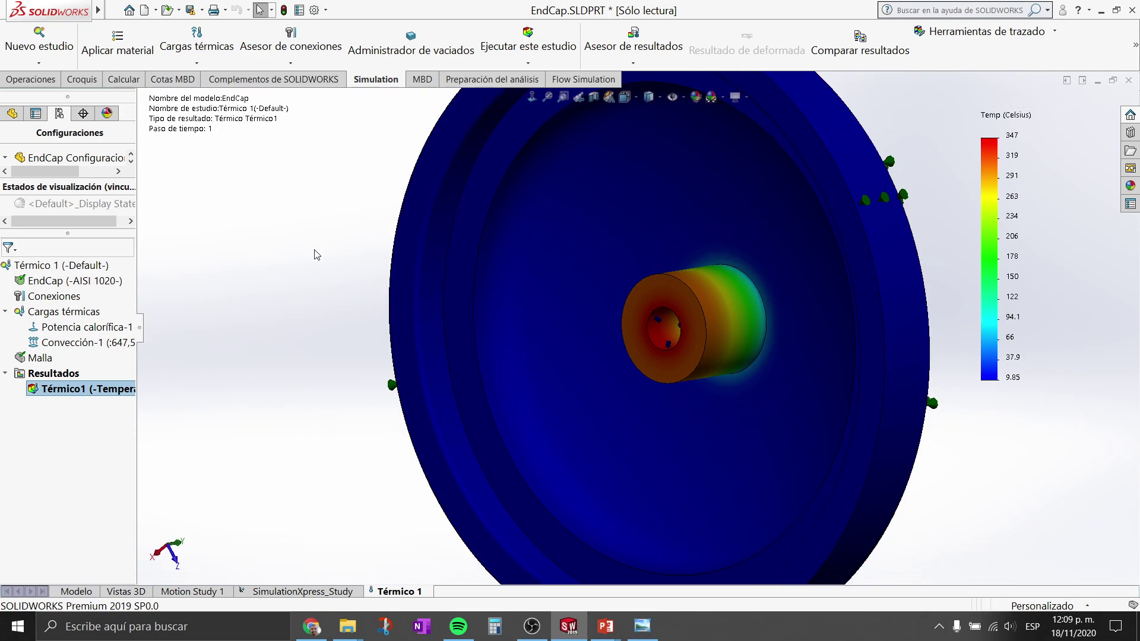
- Probe the hub's front face and bore edge, labelling 316 and 342 °C
{"action": "scroll", "coordinate": [714, 290], "scroll_direction": "down", "scroll_amount": 2}
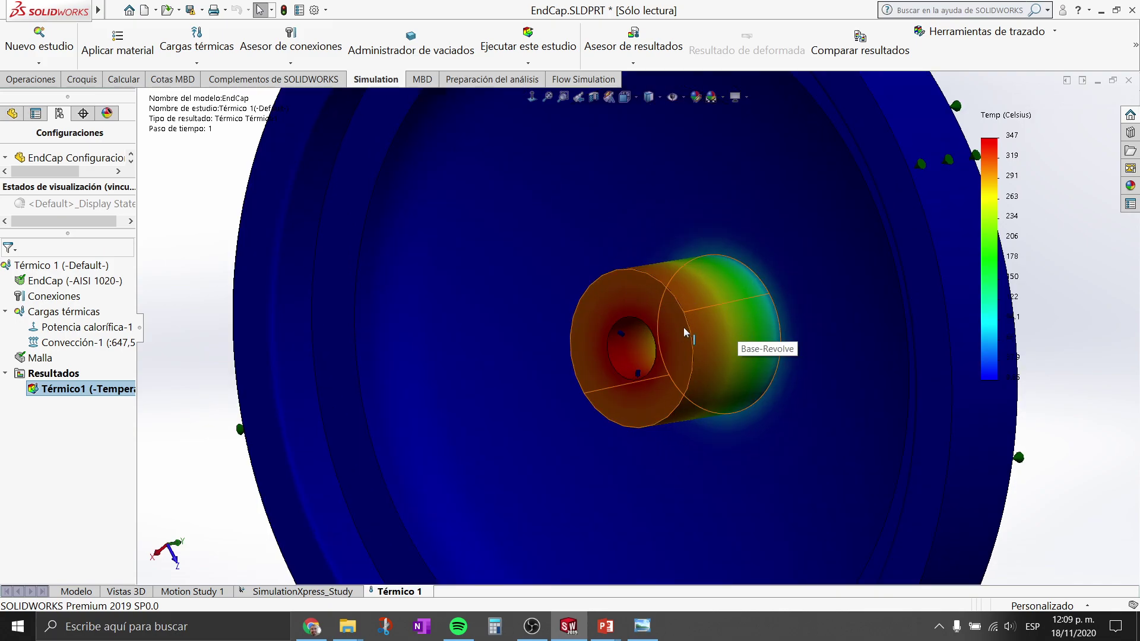
{"action": "right_click", "coordinate": [62, 387]}
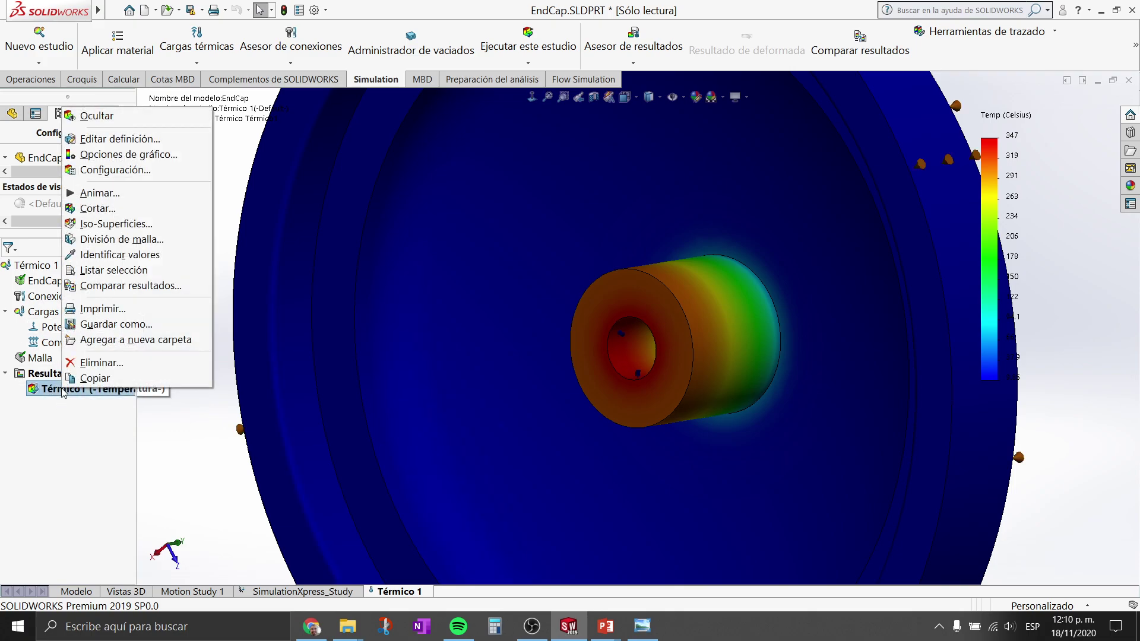
{"action": "left_click", "coordinate": [114, 255]}
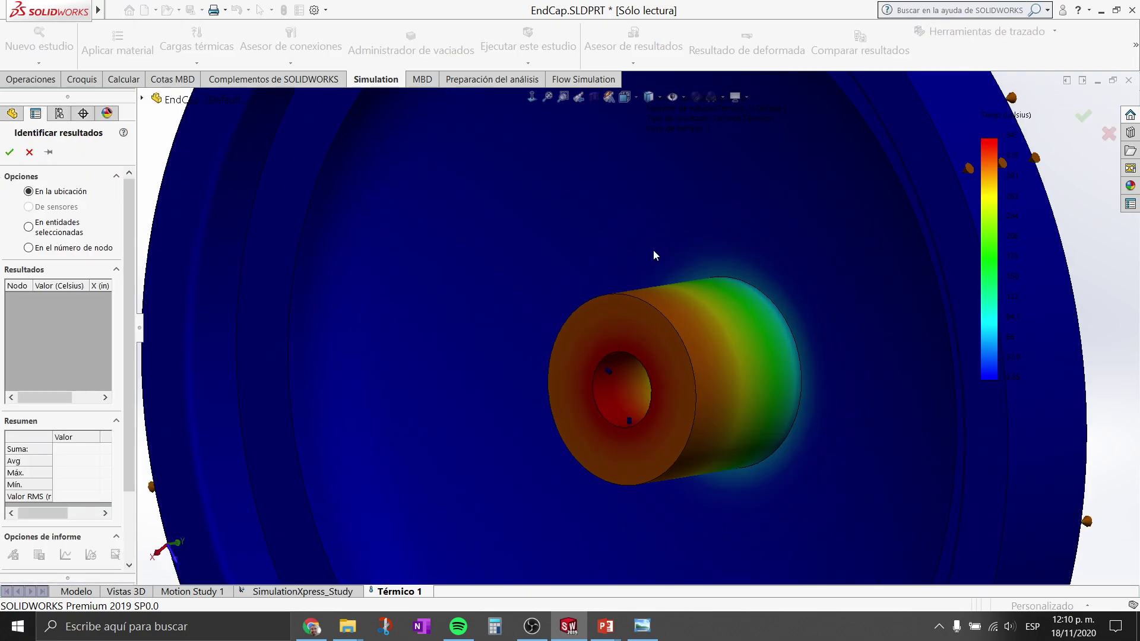
{"action": "left_click", "coordinate": [590, 330]}
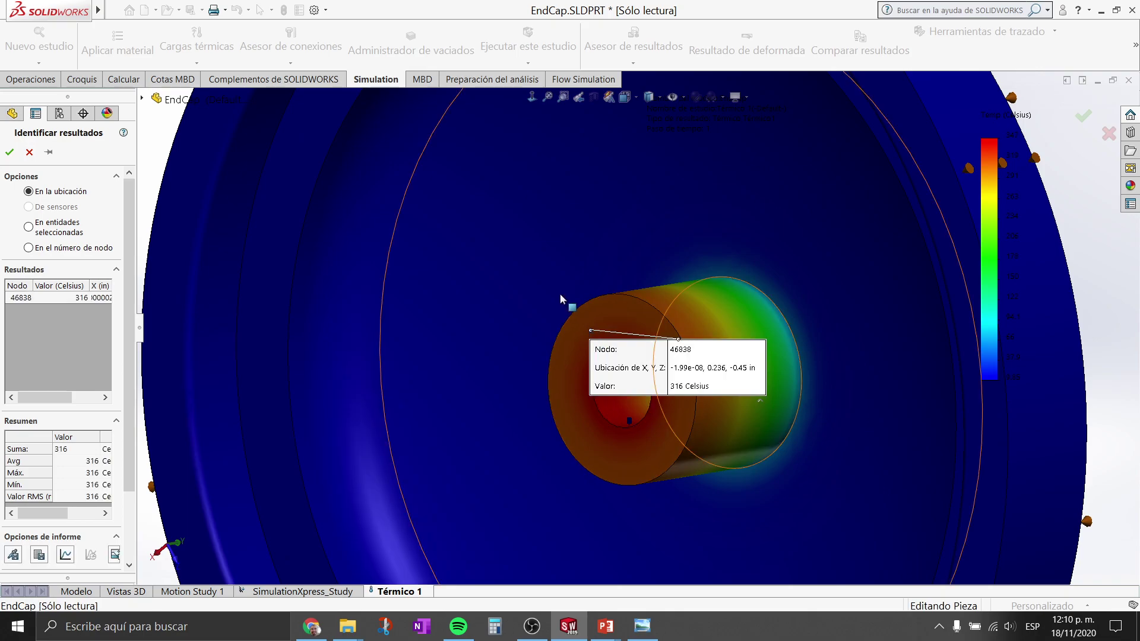
{"action": "left_click_drag", "start_coordinate": [660, 368], "coordinate": [422, 245]}
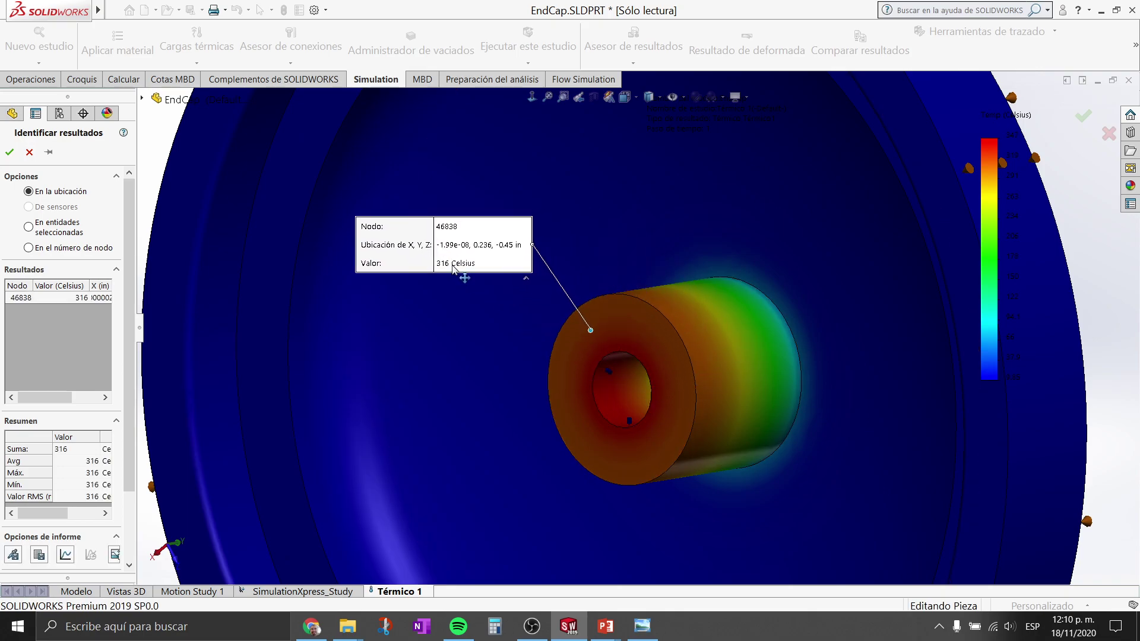
{"action": "left_click", "coordinate": [608, 409]}
{"action": "left_click_drag", "start_coordinate": [644, 463], "coordinate": [395, 515]}
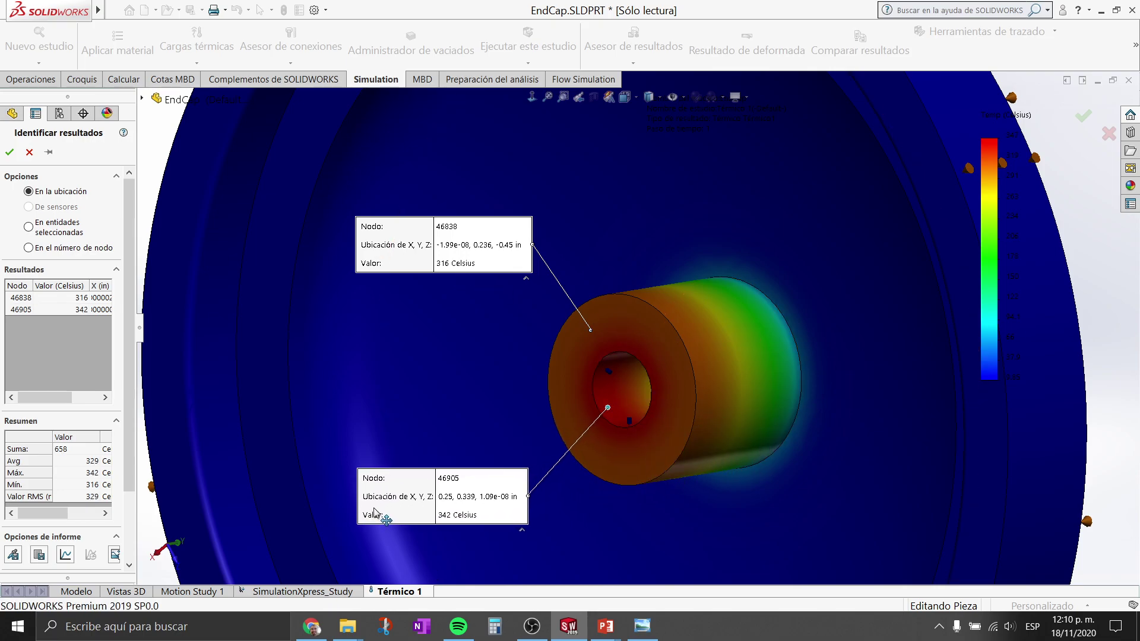
- Probe two more points on the hub side, labelling 294 and 252 °C
{"action": "left_click", "coordinate": [719, 364]}
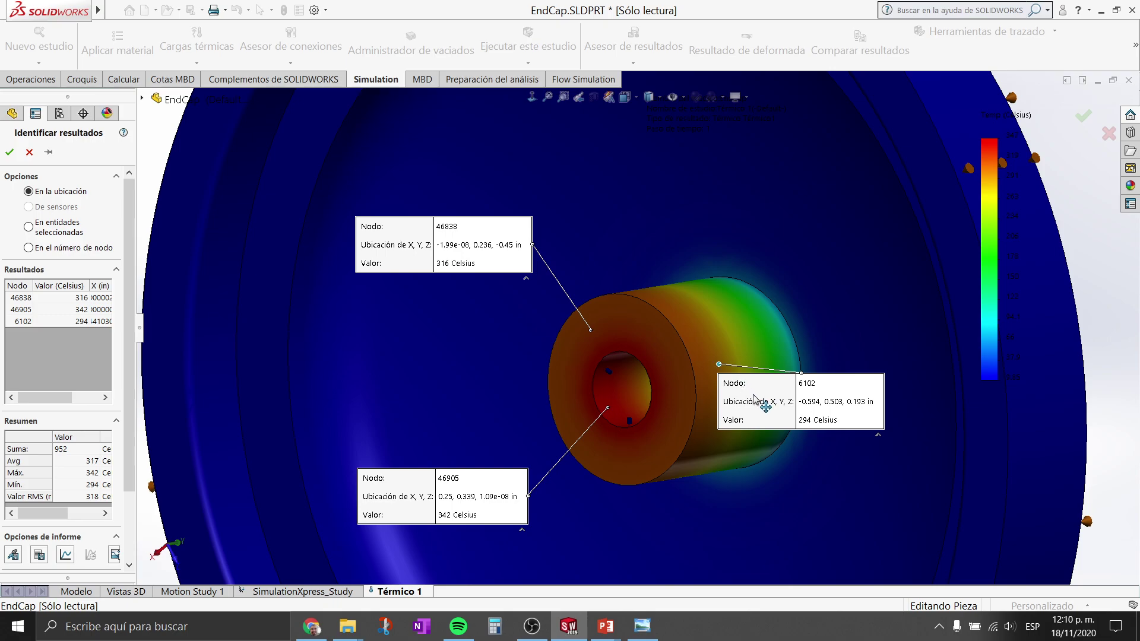
{"action": "mouse_move", "coordinate": [762, 399]}
{"action": "left_mouse_down"}
{"action": "mouse_move", "coordinate": [762, 304]}
{"action": "mouse_move", "coordinate": [602, 151]}
{"action": "left_mouse_up"}
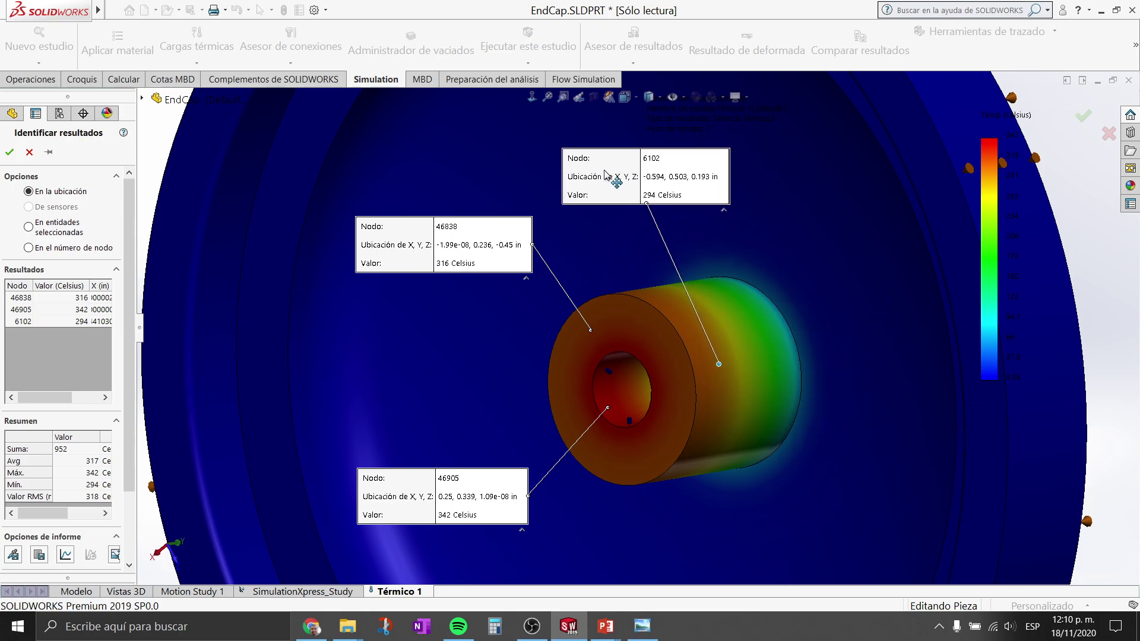
{"action": "left_click", "coordinate": [747, 369]}
{"action": "left_click_drag", "start_coordinate": [804, 428], "coordinate": [855, 498]}
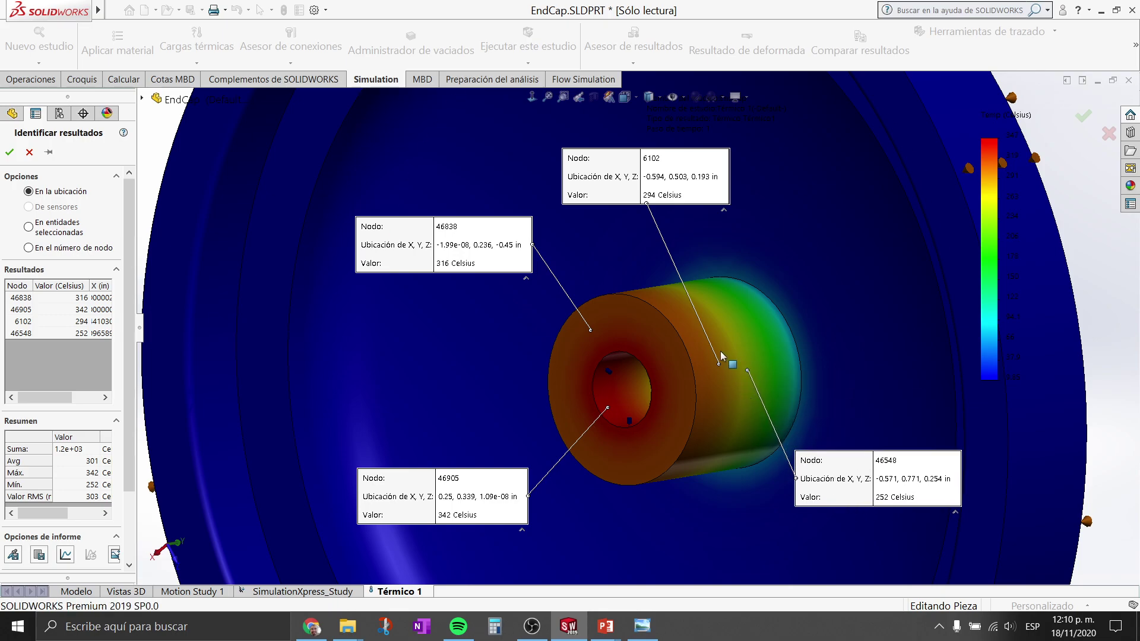
{"action": "scroll", "coordinate": [719, 350], "scroll_direction": "up", "scroll_amount": 5}
{"action": "scroll", "coordinate": [681, 329], "scroll_direction": "down", "scroll_amount": 4}
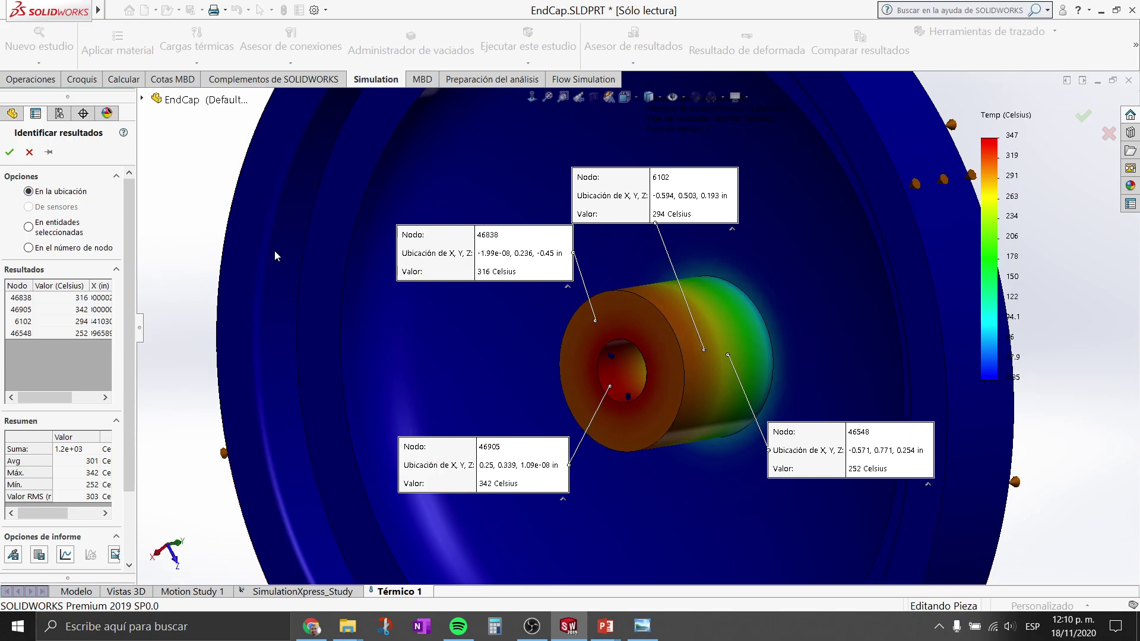
{"action": "scroll", "coordinate": [806, 312], "scroll_direction": "up", "scroll_amount": 3}
{"action": "scroll", "coordinate": [709, 319], "scroll_direction": "down", "scroll_amount": 2}
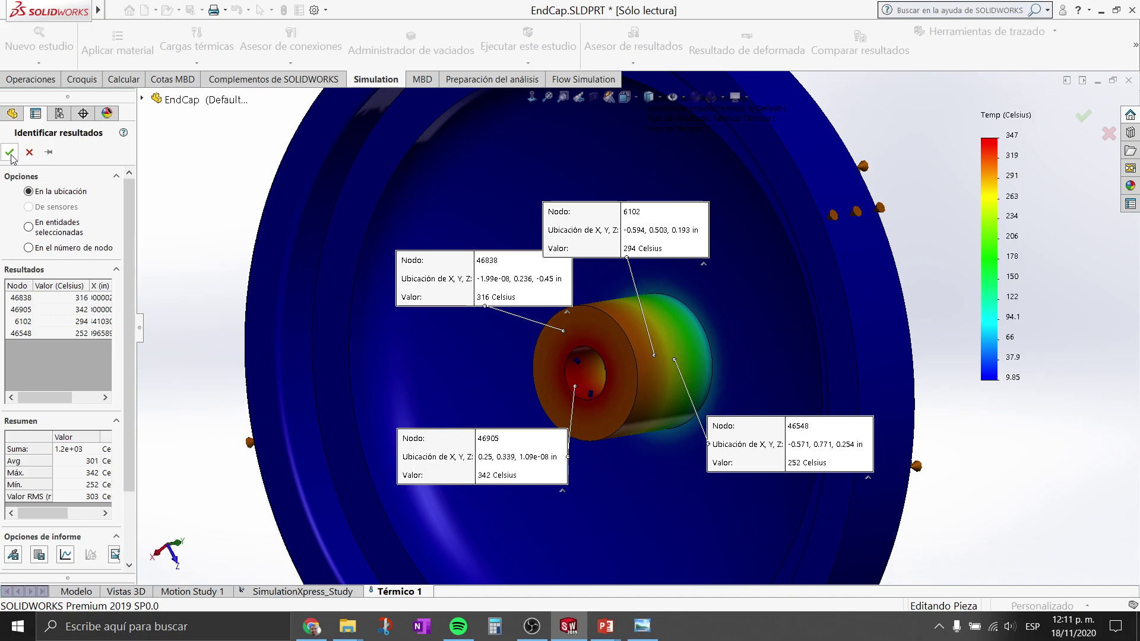
{"action": "left_click", "coordinate": [66, 554]}
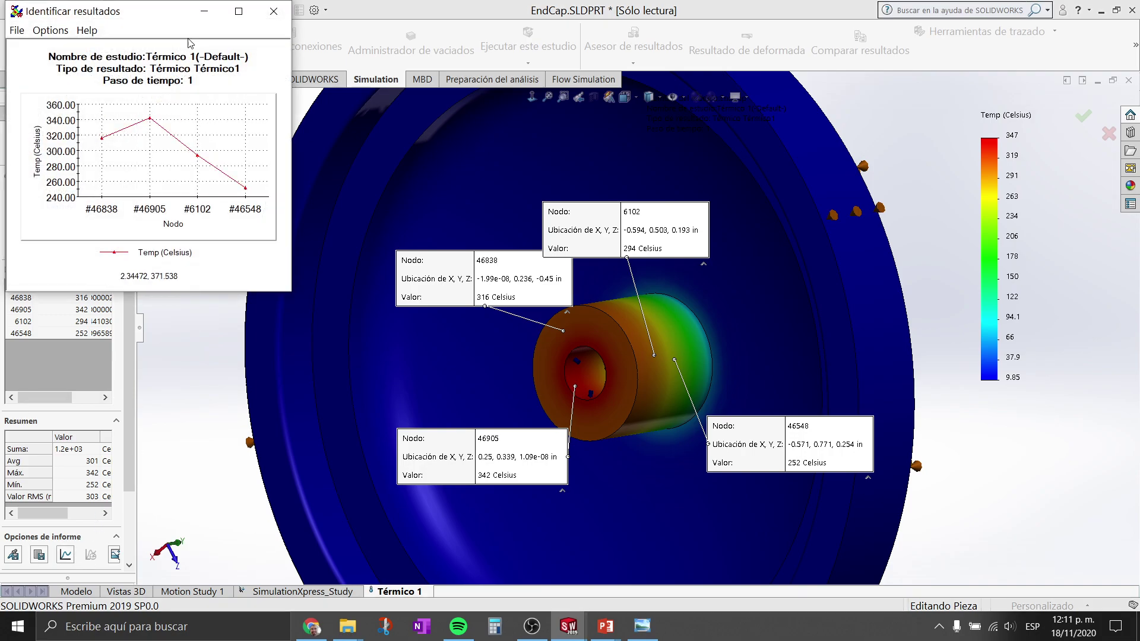
{"action": "left_click_drag", "start_coordinate": [153, 23], "coordinate": [294, 109]}
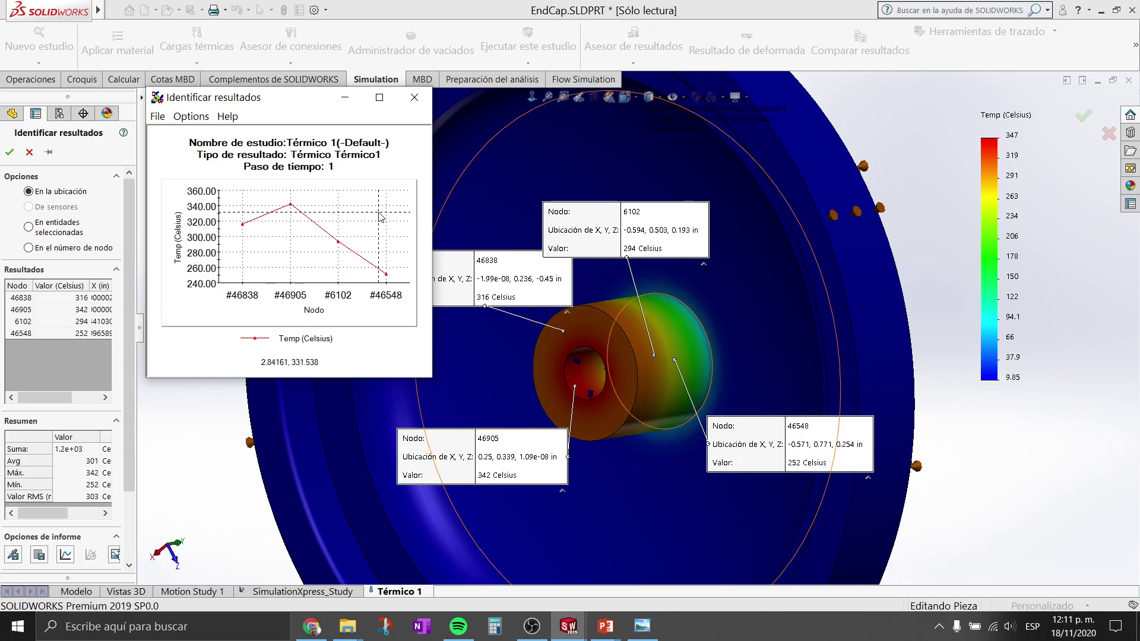
{"action": "left_click", "coordinate": [414, 97]}
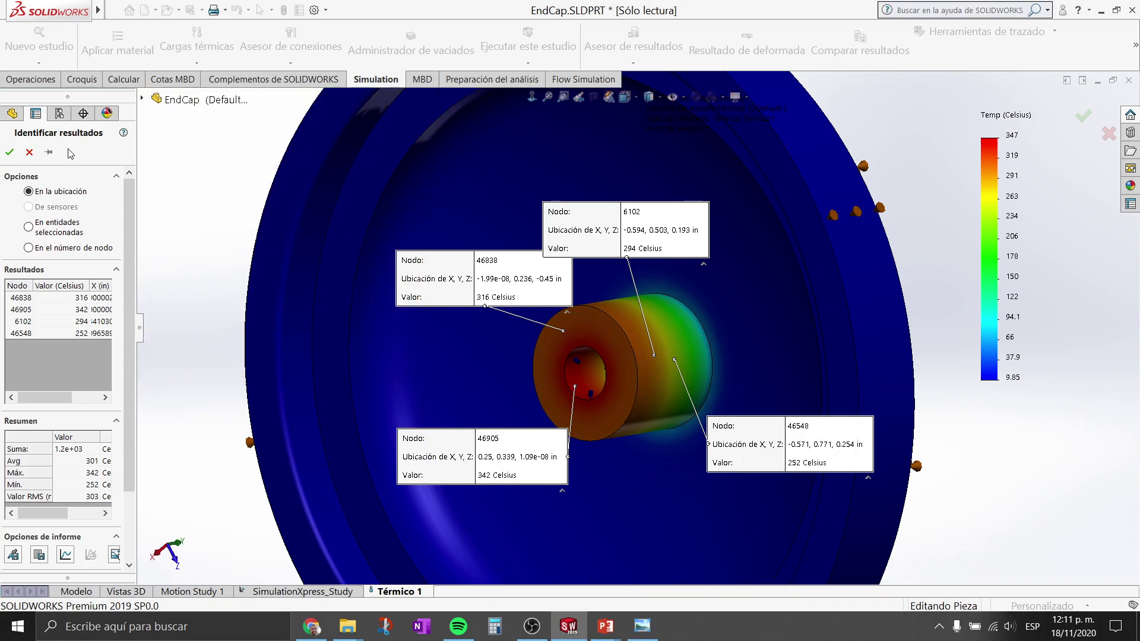
- Clear the probe labels from the Celsius plot and bring up the Térmico 1 study options
{"action": "left_click", "coordinate": [9, 152]}
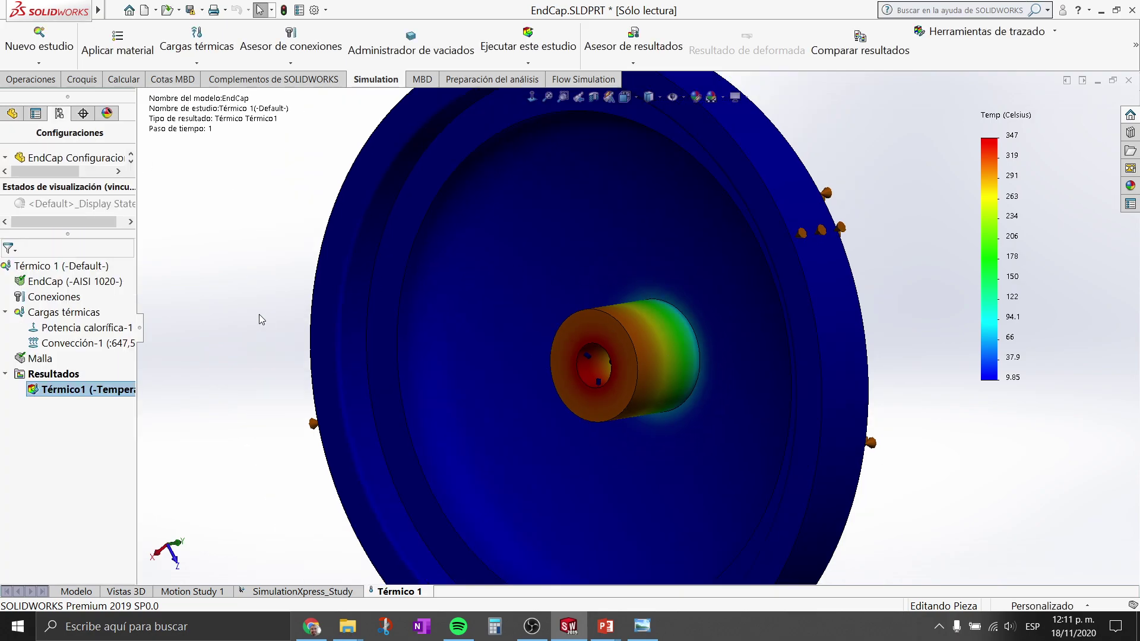
{"action": "middle_click_drag", "start_coordinate": [941, 273], "coordinate": [934, 323]}
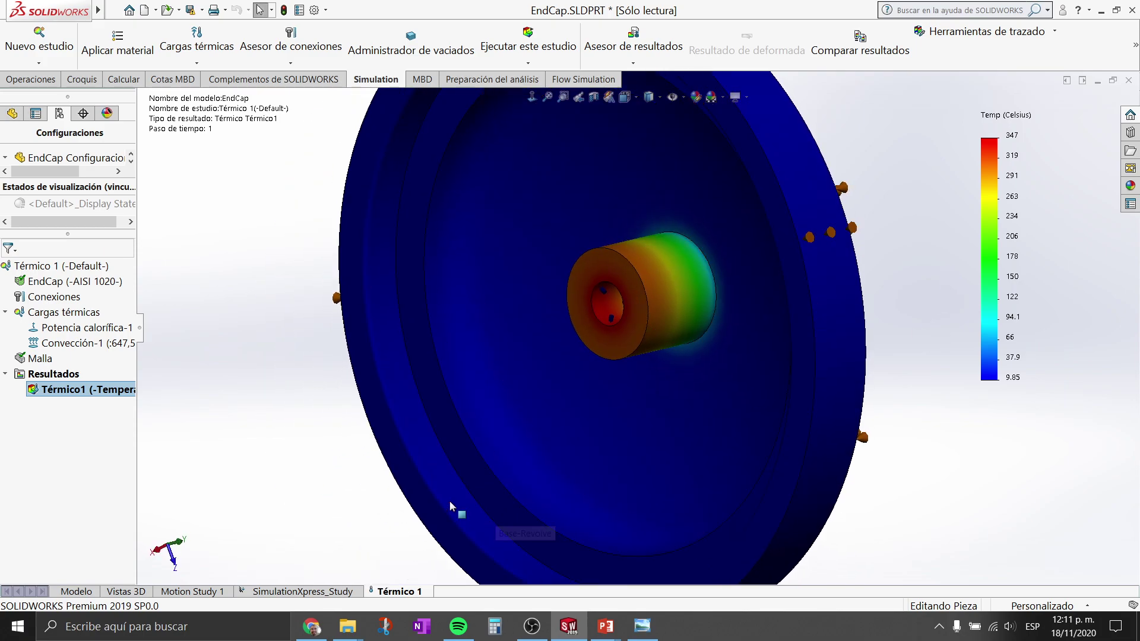
{"action": "scroll", "coordinate": [587, 269], "scroll_direction": "up", "scroll_amount": 2}
{"action": "scroll", "coordinate": [588, 237], "scroll_direction": "up", "scroll_amount": 2}
{"action": "scroll", "coordinate": [594, 237], "scroll_direction": "down", "scroll_amount": 2}
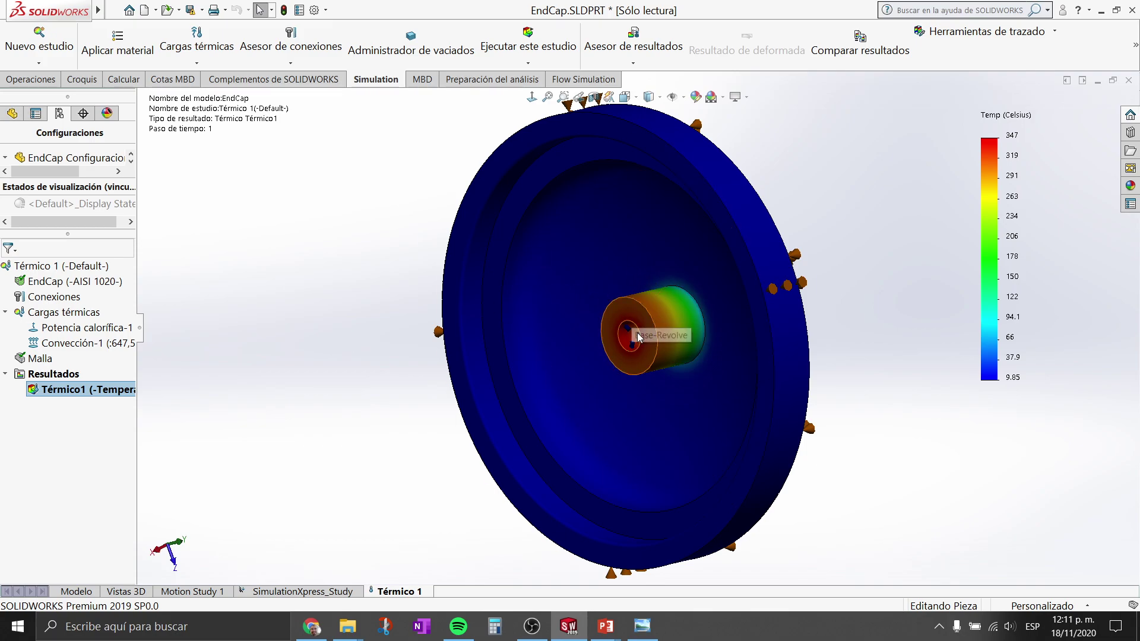
{"action": "right_click", "coordinate": [406, 595]}
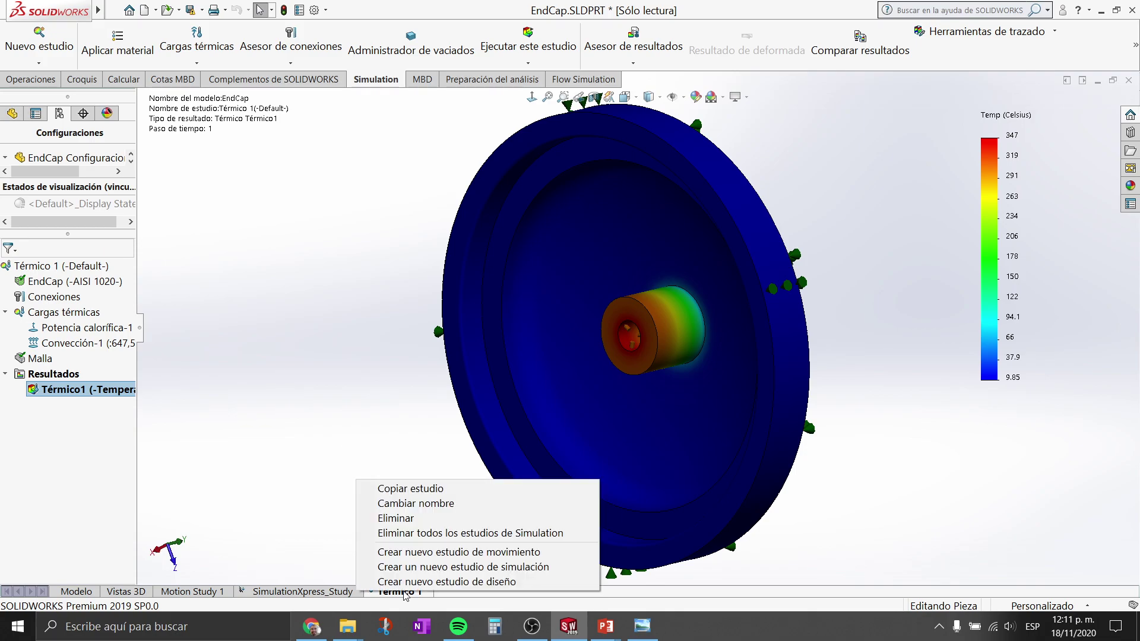
- Copy Térmico 1 into 'Térmico 2 a partir de [Térmico 1]' with configuration Ribs
{"action": "left_click", "coordinate": [453, 488]}
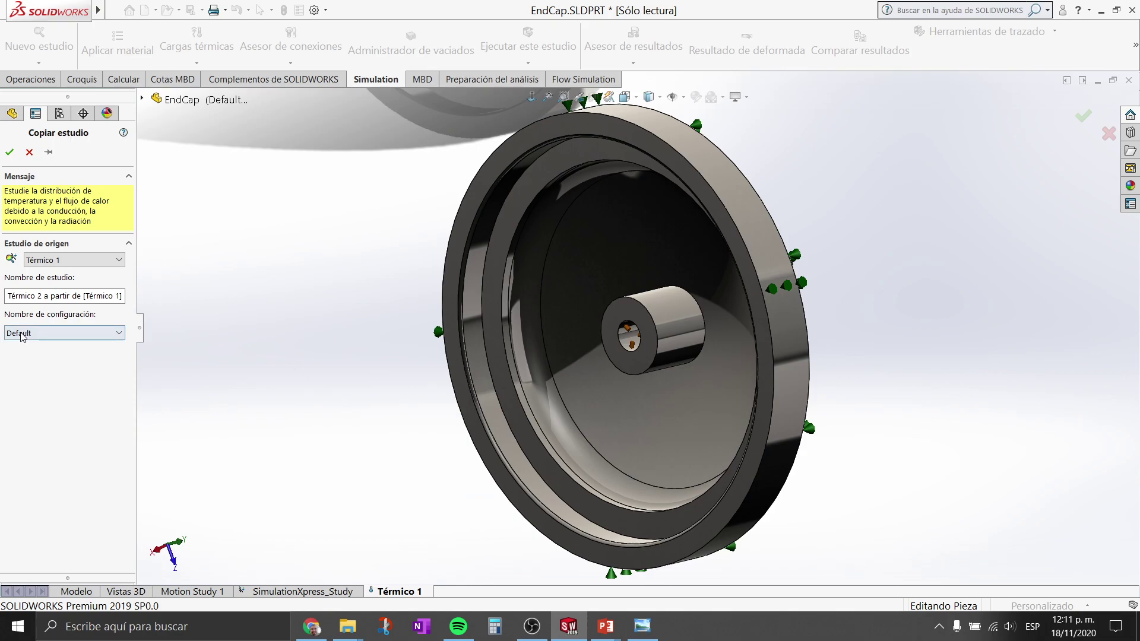
{"action": "left_click", "coordinate": [59, 113]}
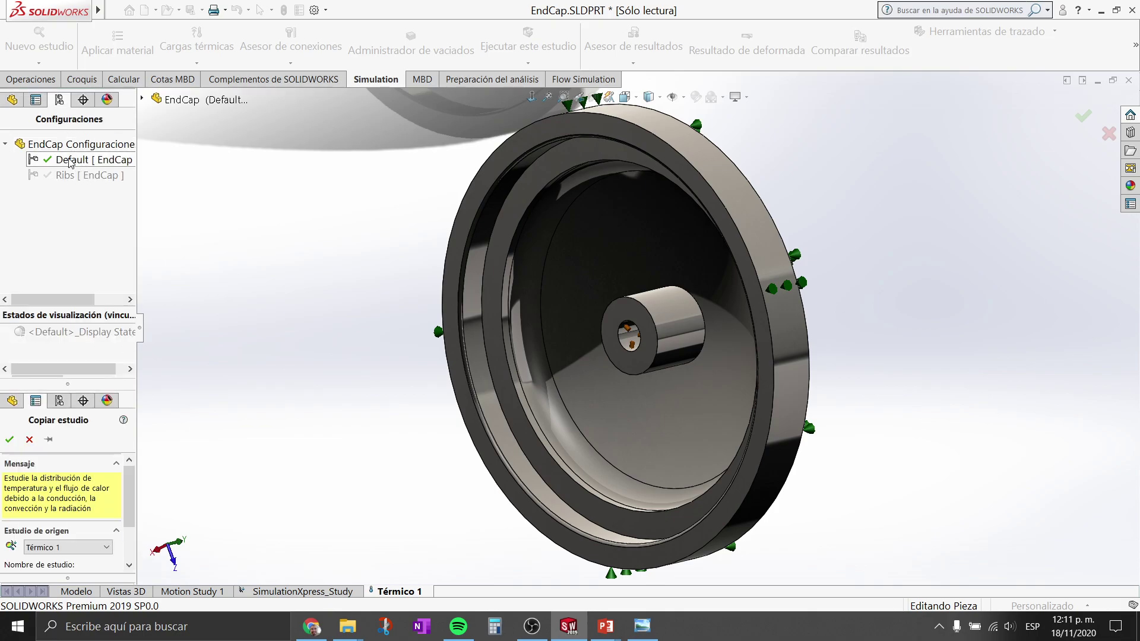
{"action": "left_click", "coordinate": [12, 101]}
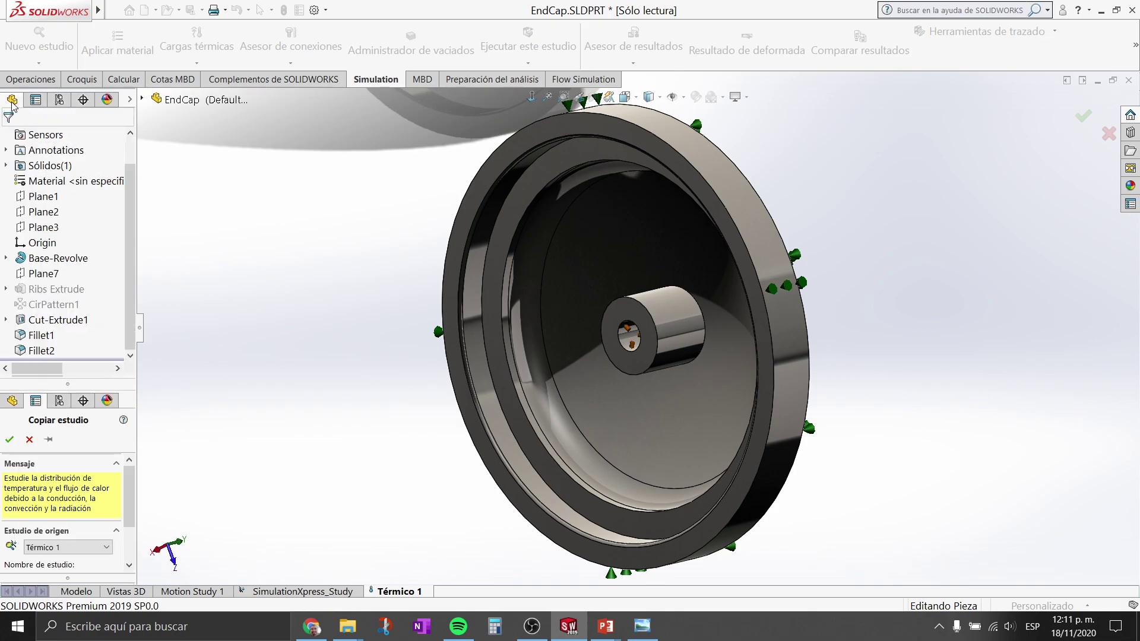
{"action": "left_click", "coordinate": [35, 99]}
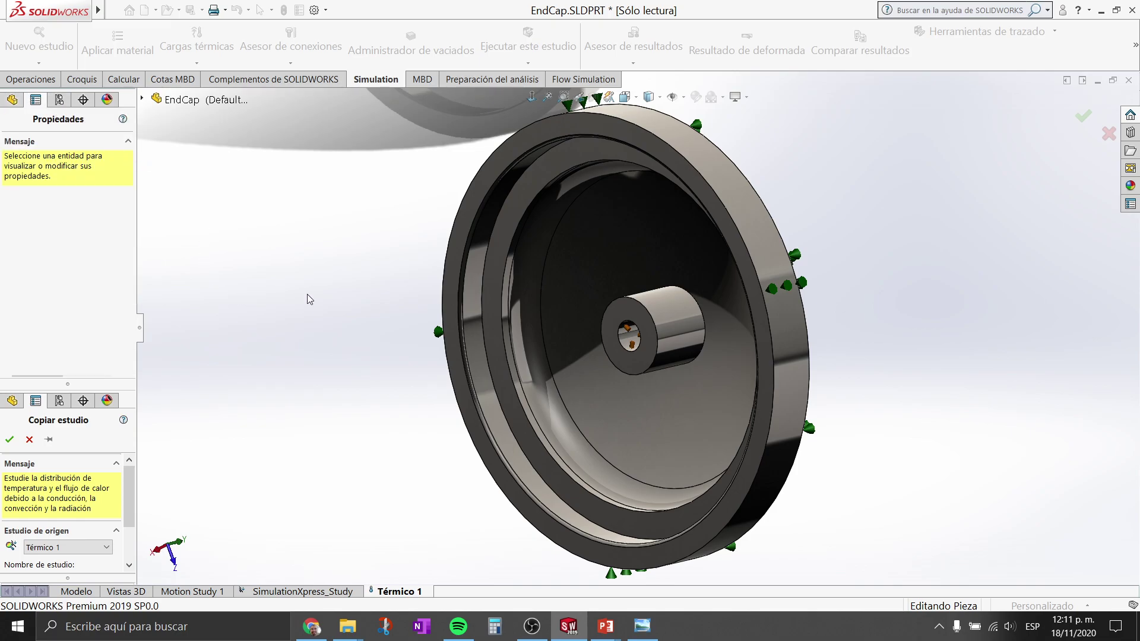
{"action": "left_click", "coordinate": [12, 100]}
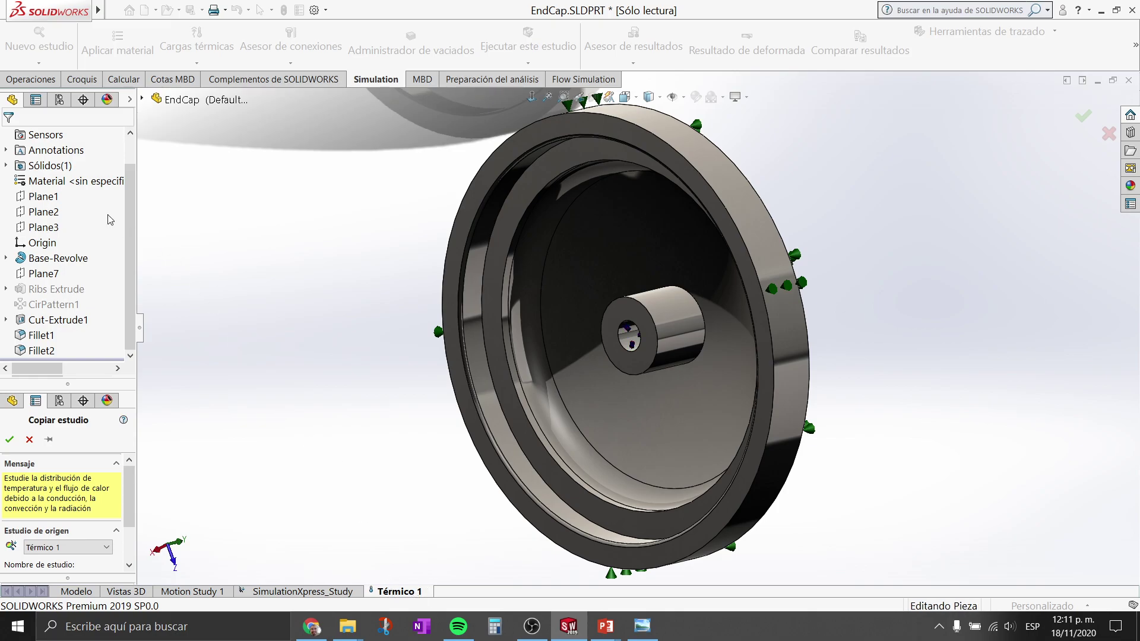
{"action": "left_click_drag", "start_coordinate": [128, 484], "coordinate": [127, 538]}
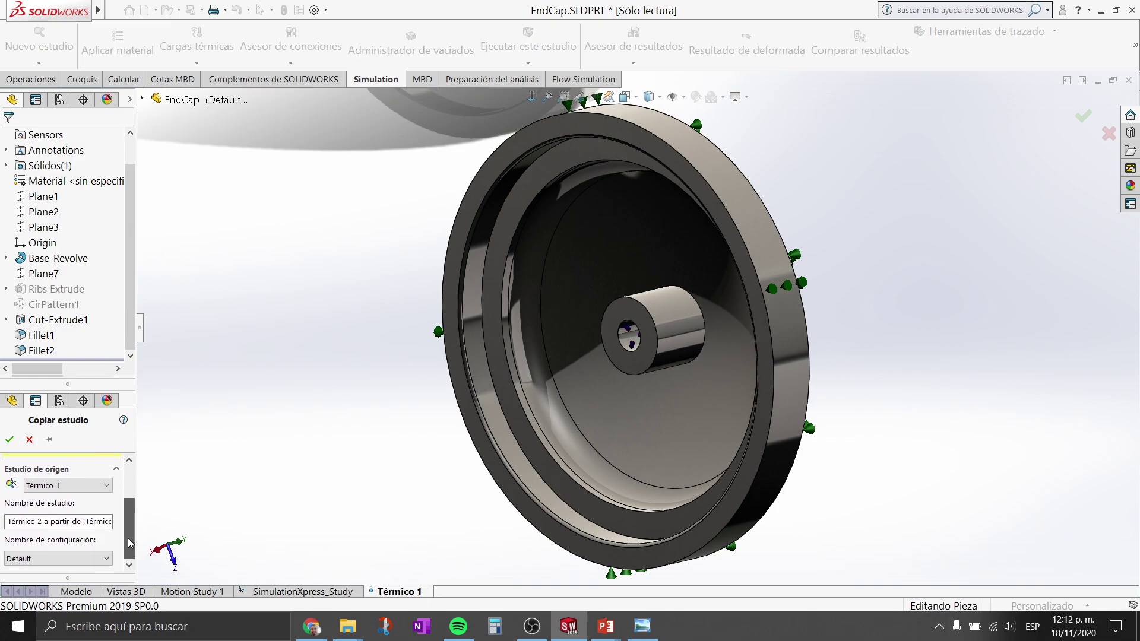
{"action": "left_click", "coordinate": [24, 559]}
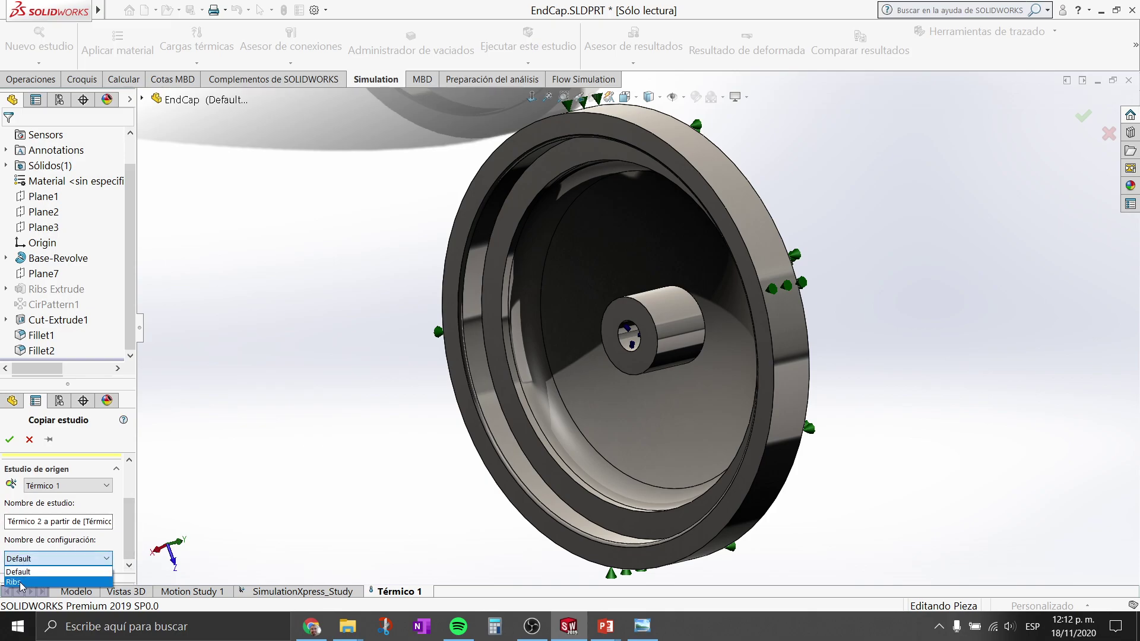
{"action": "left_click", "coordinate": [21, 583]}
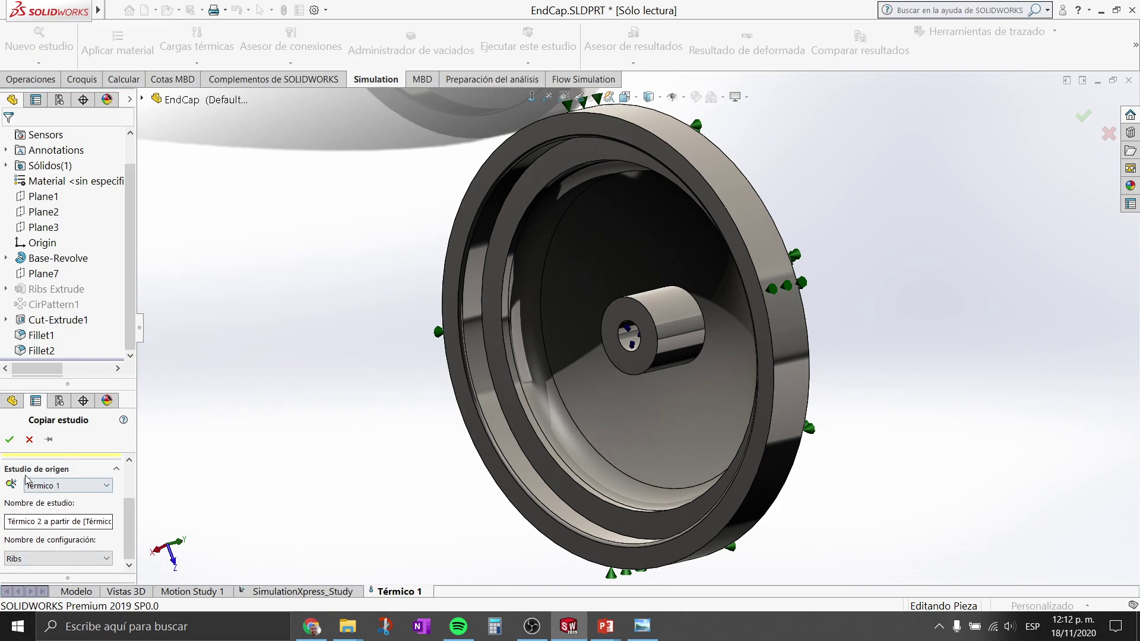
{"action": "left_click", "coordinate": [9, 440]}
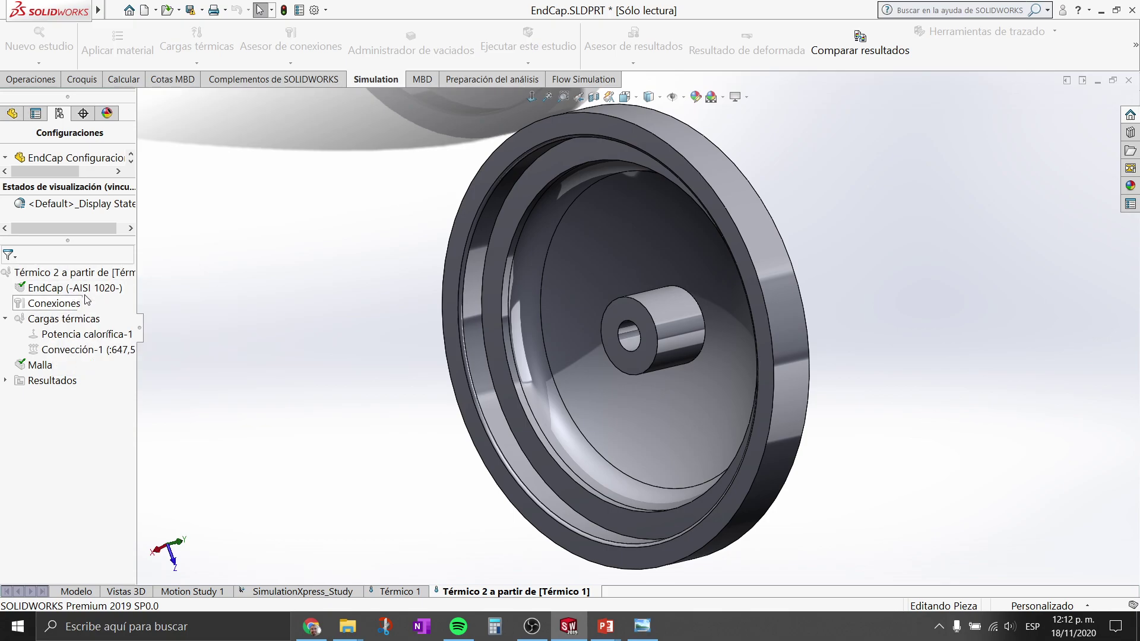
- Activate the Ribs configuration for Térmico 2 and view the ribbed end cap frontally
{"action": "right_click", "coordinate": [85, 276]}
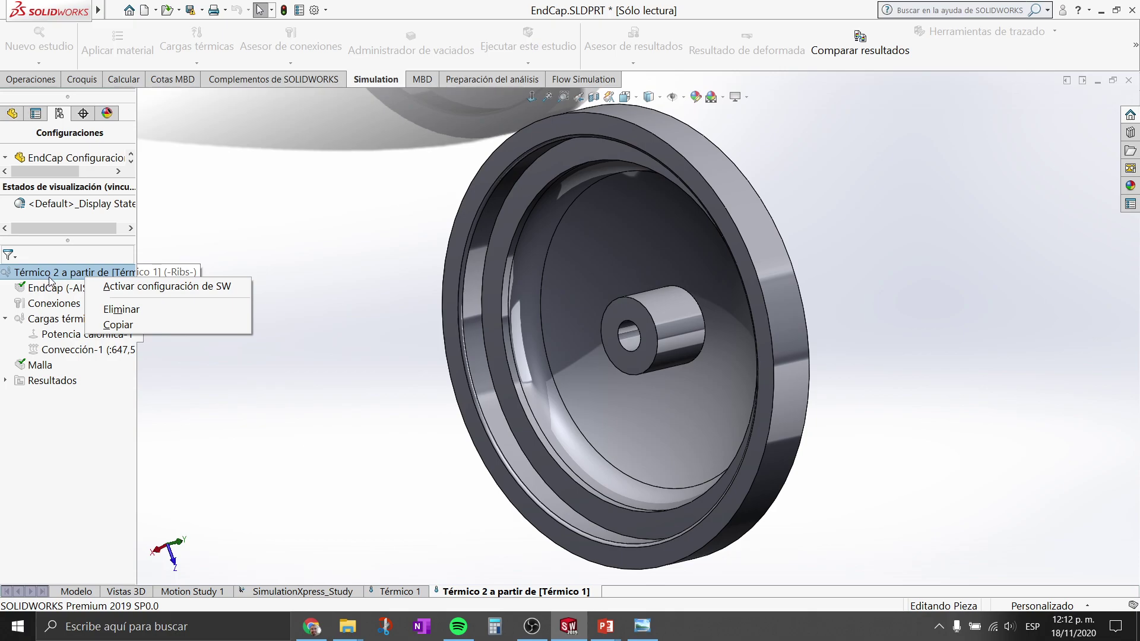
{"action": "left_click", "coordinate": [166, 287]}
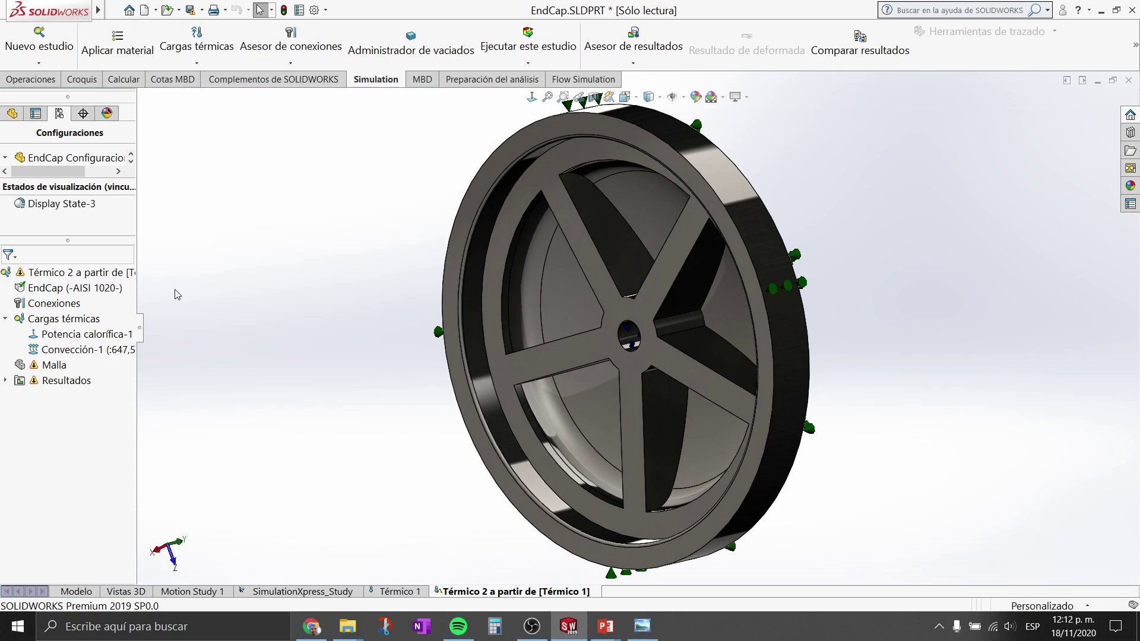
{"action": "mouse_move", "coordinate": [846, 308]}
{"action": "middle_mouse_down"}
{"action": "mouse_move", "coordinate": [891, 275]}
{"action": "mouse_move", "coordinate": [783, 321]}
{"action": "middle_mouse_up"}
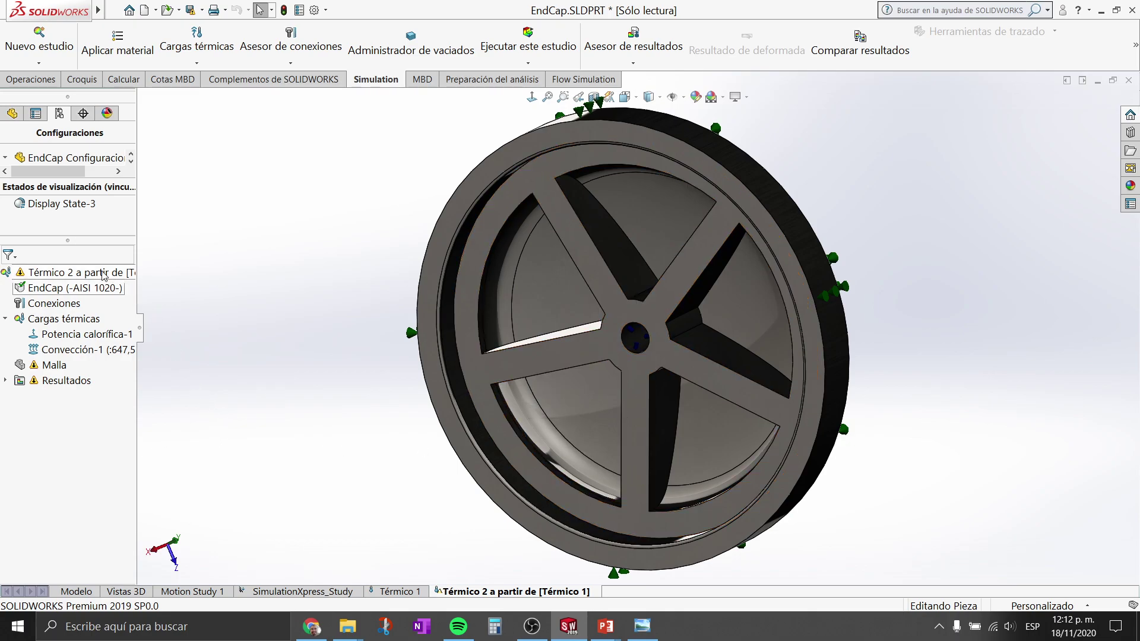
{"action": "right_click", "coordinate": [72, 278]}
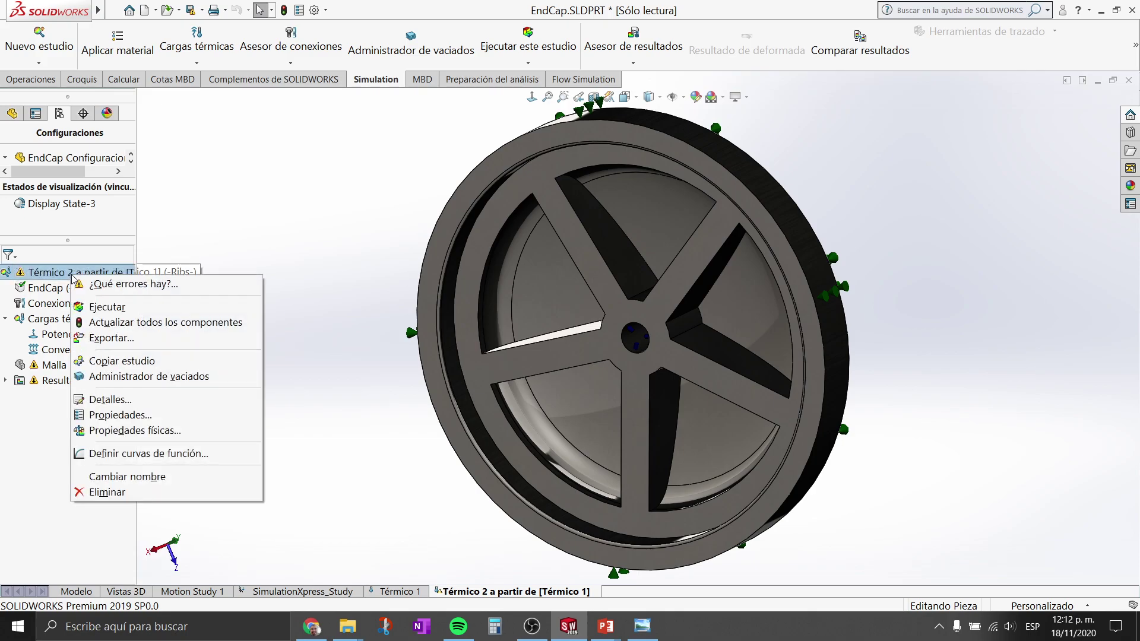
- Run Térmico 2 and inspect the ribbed cap's 9.85–163 °C temperature plot
{"action": "left_click", "coordinate": [114, 311]}
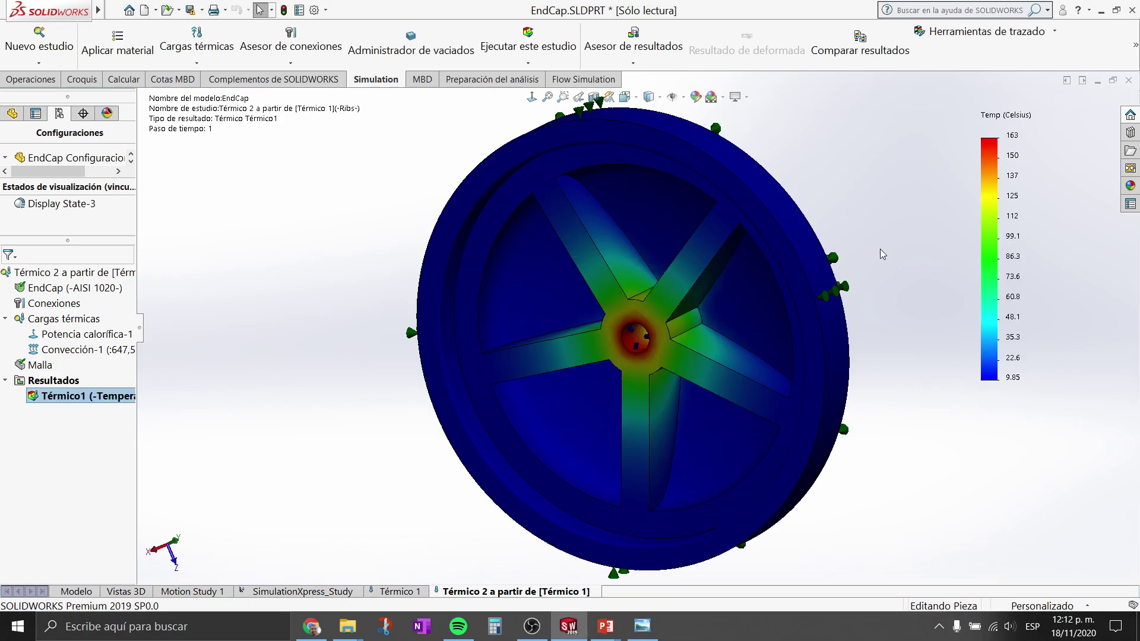
{"action": "mouse_move", "coordinate": [880, 248]}
{"action": "middle_mouse_down"}
{"action": "mouse_move", "coordinate": [879, 197]}
{"action": "mouse_move", "coordinate": [865, 233]}
{"action": "mouse_move", "coordinate": [860, 204]}
{"action": "mouse_move", "coordinate": [880, 257]}
{"action": "mouse_move", "coordinate": [860, 288]}
{"action": "mouse_move", "coordinate": [810, 300]}
{"action": "middle_mouse_up"}
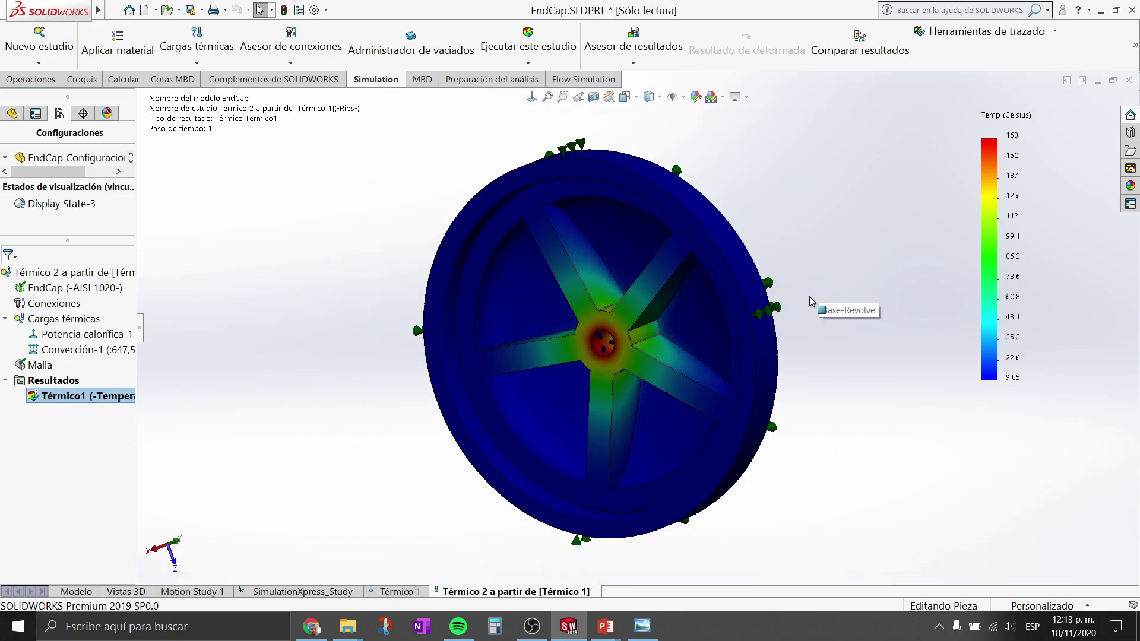
{"action": "scroll", "coordinate": [630, 298], "scroll_direction": "down", "scroll_amount": 3}
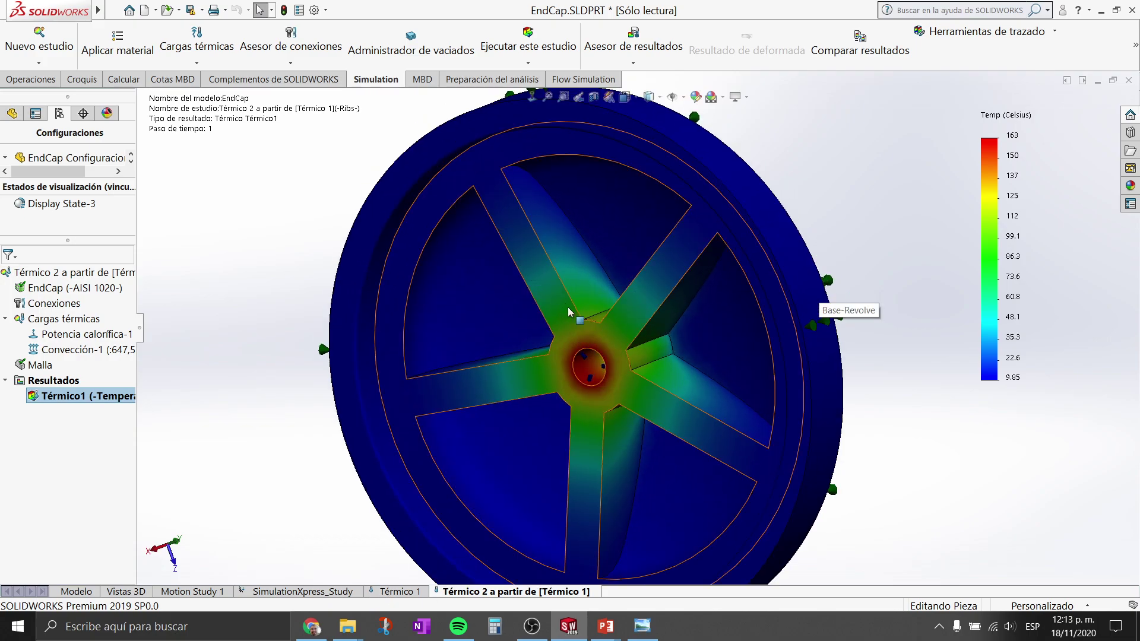
{"action": "scroll", "coordinate": [603, 424], "scroll_direction": "down", "scroll_amount": 2}
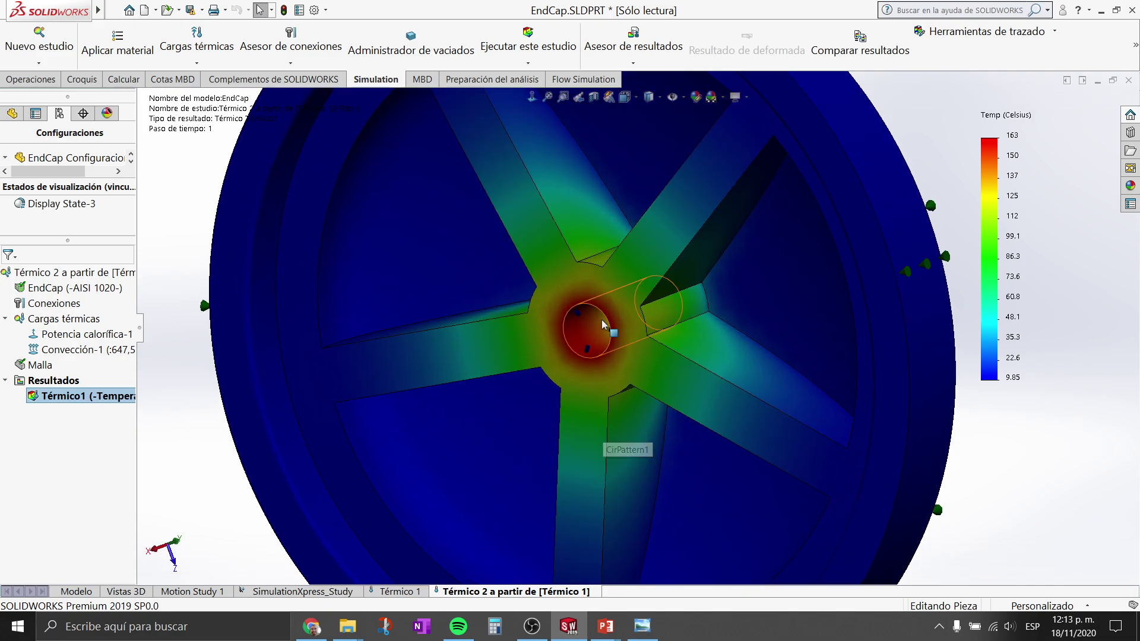
{"action": "scroll", "coordinate": [610, 331], "scroll_direction": "up", "scroll_amount": 2}
{"action": "scroll", "coordinate": [678, 293], "scroll_direction": "down", "scroll_amount": 3}
{"action": "scroll", "coordinate": [653, 332], "scroll_direction": "up", "scroll_amount": 2}
{"action": "scroll", "coordinate": [606, 389], "scroll_direction": "up", "scroll_amount": 1}
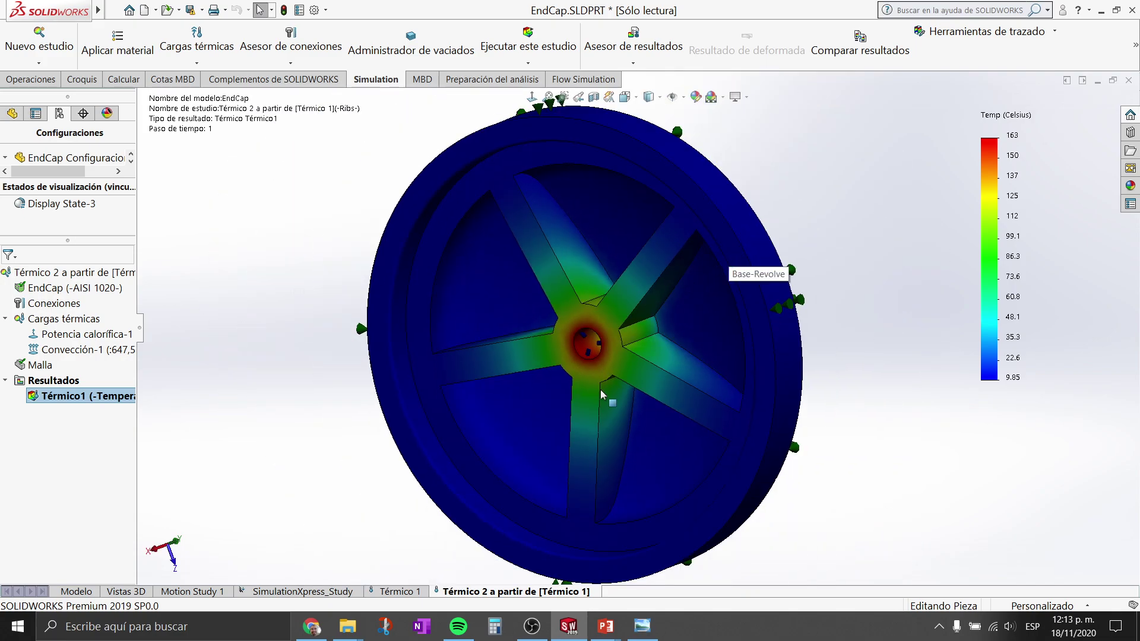
{"action": "scroll", "coordinate": [606, 389], "scroll_direction": "down", "scroll_amount": 2}
{"action": "scroll", "coordinate": [617, 367], "scroll_direction": "down", "scroll_amount": 2}
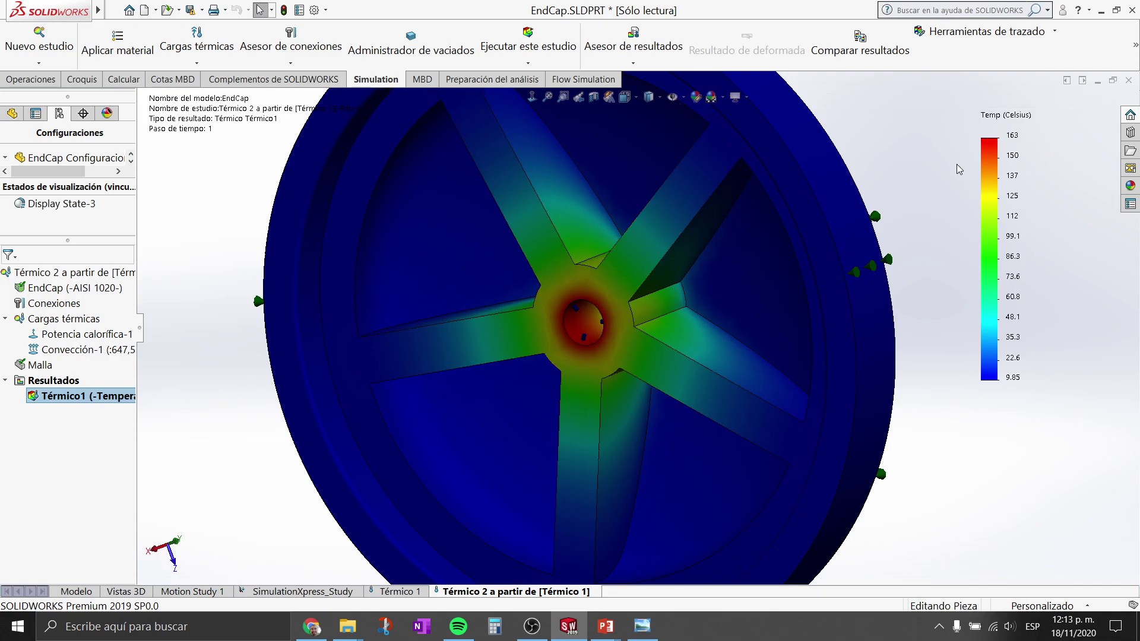
- Probe two hub nodes and one rib node (161, 131, 116 °C) and spread their labels apart
{"action": "right_click", "coordinate": [97, 397]}
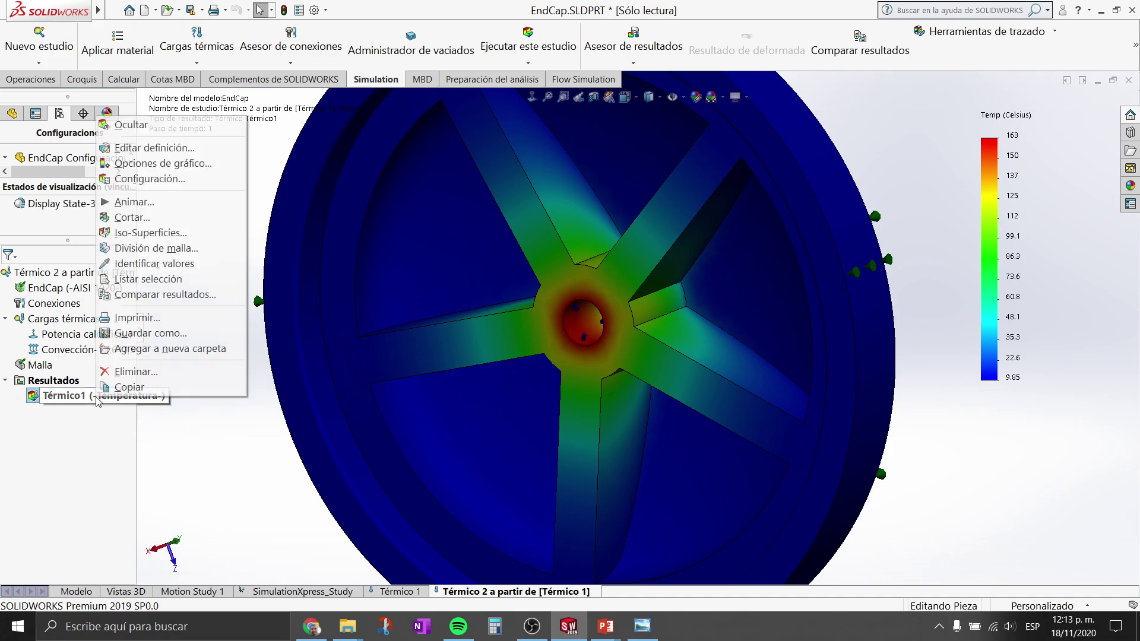
{"action": "left_click", "coordinate": [159, 264]}
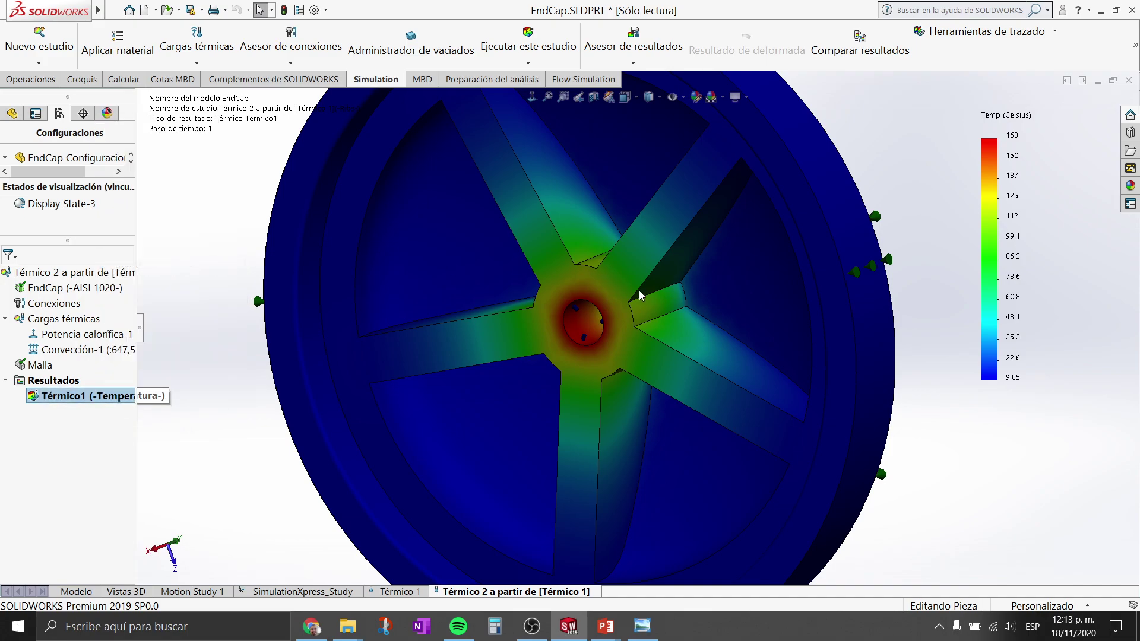
{"action": "scroll", "coordinate": [549, 303], "scroll_direction": "down", "scroll_amount": 3}
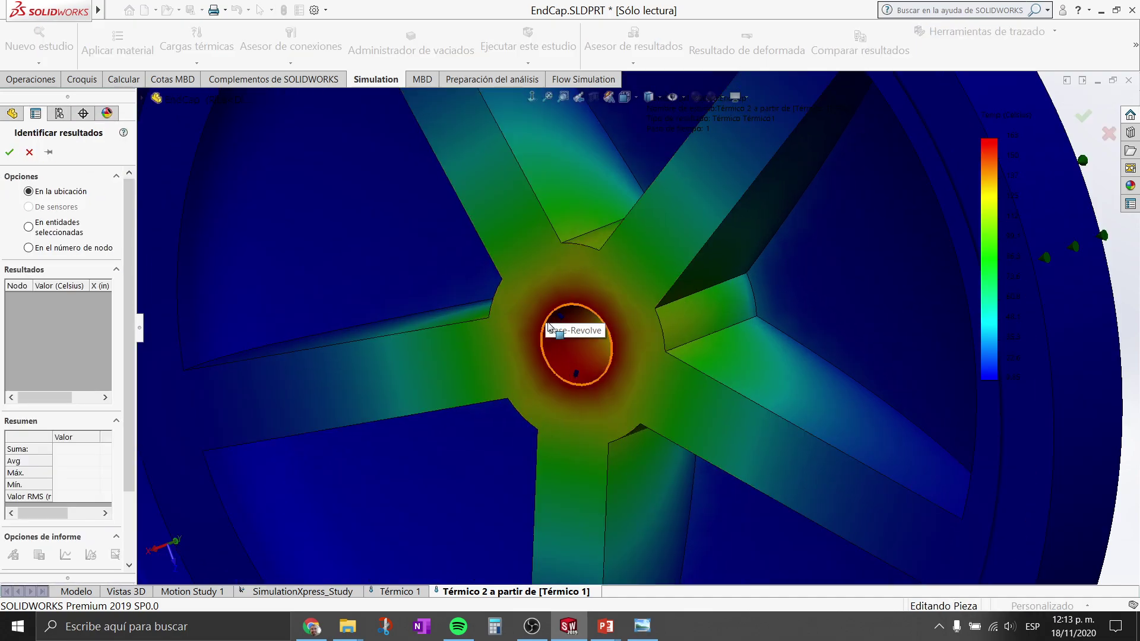
{"action": "left_click", "coordinate": [555, 354]}
{"action": "left_click", "coordinate": [527, 296]}
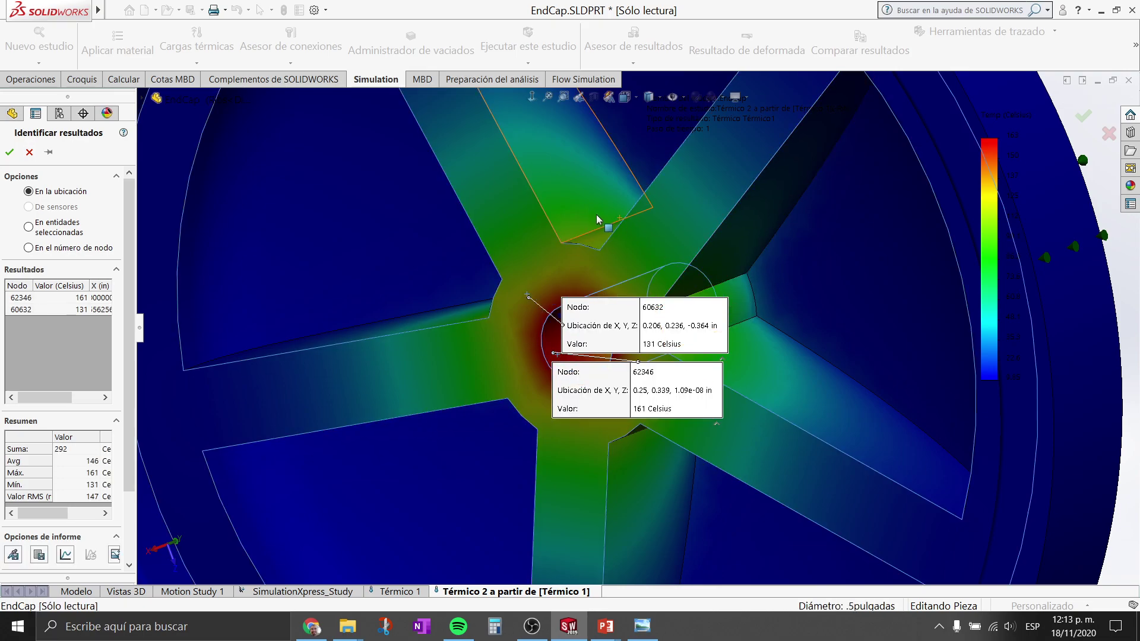
{"action": "left_click", "coordinate": [597, 239]}
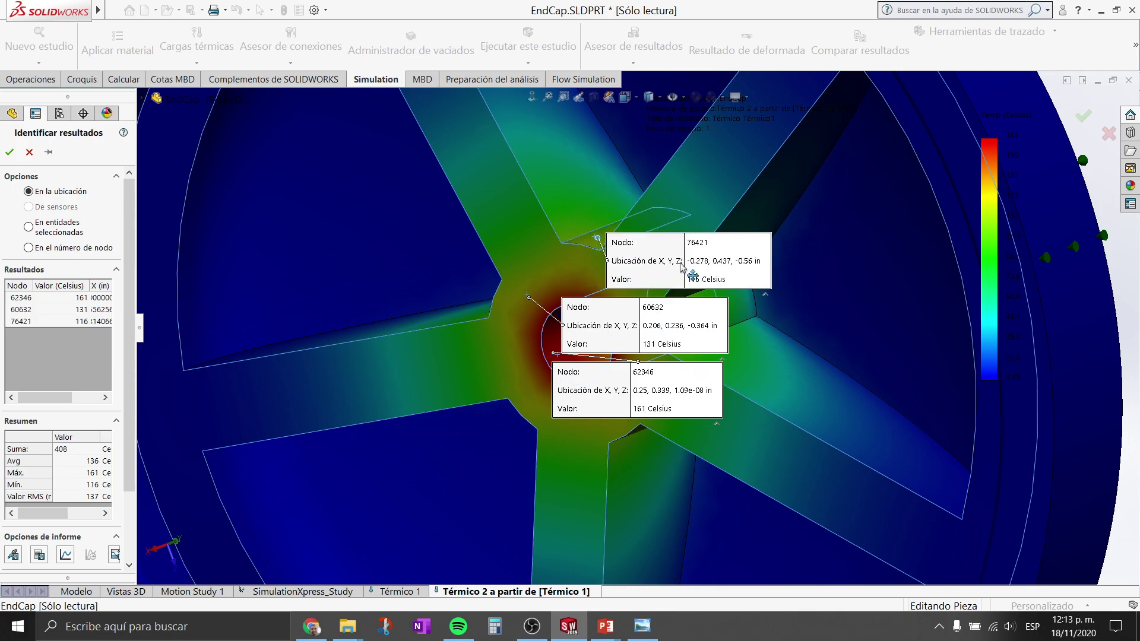
{"action": "left_click_drag", "start_coordinate": [680, 268], "coordinate": [797, 184]}
{"action": "left_click_drag", "start_coordinate": [563, 324], "coordinate": [319, 261]}
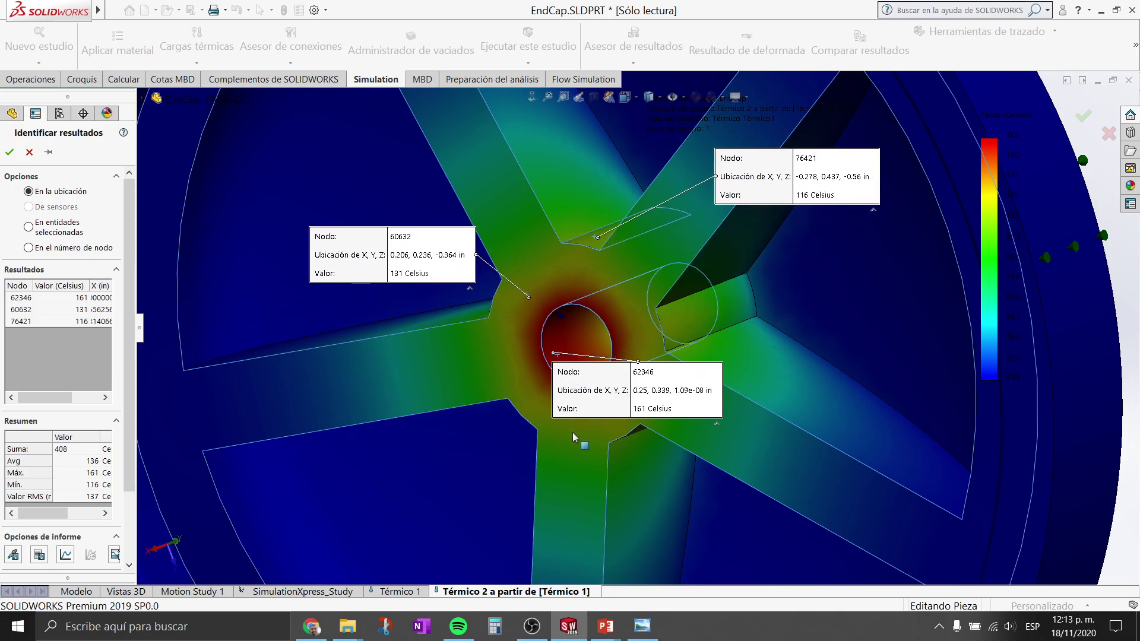
{"action": "left_click_drag", "start_coordinate": [627, 390], "coordinate": [429, 447]}
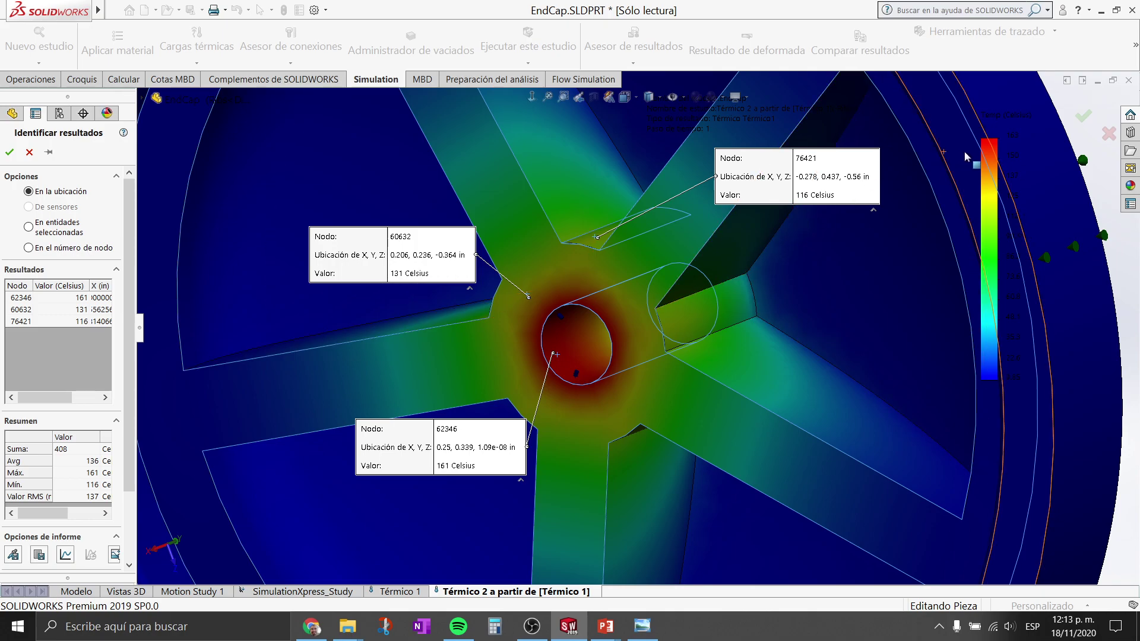
{"action": "scroll", "coordinate": [784, 291], "scroll_direction": "up", "scroll_amount": 3}
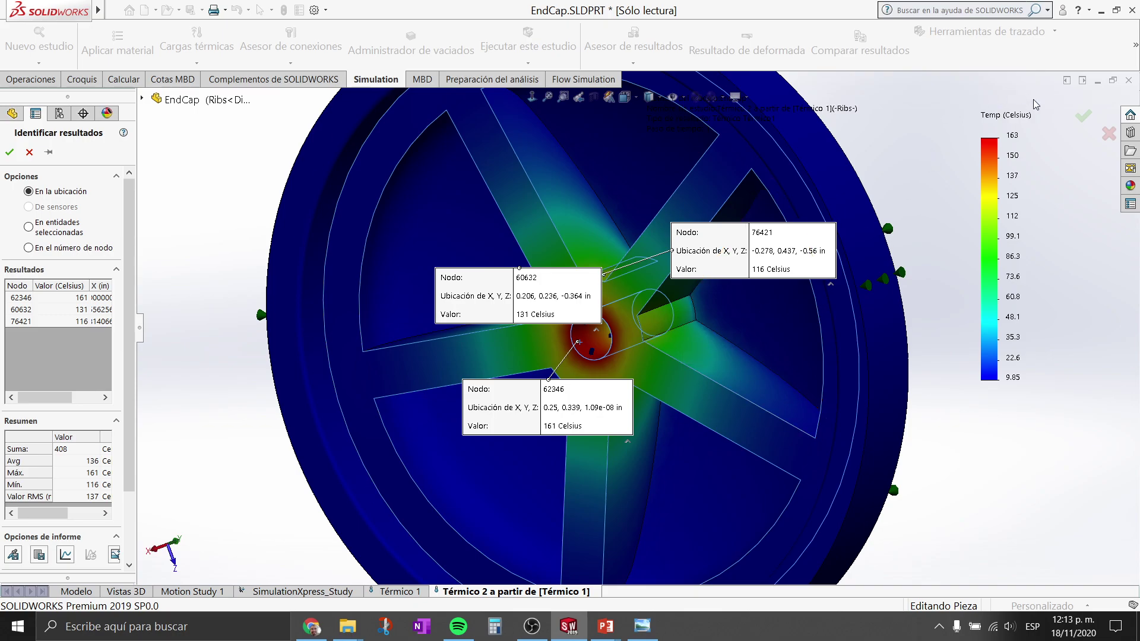
- Clear the probe labels and turn the ribbed end cap to an angled view
{"action": "left_click", "coordinate": [1083, 117]}
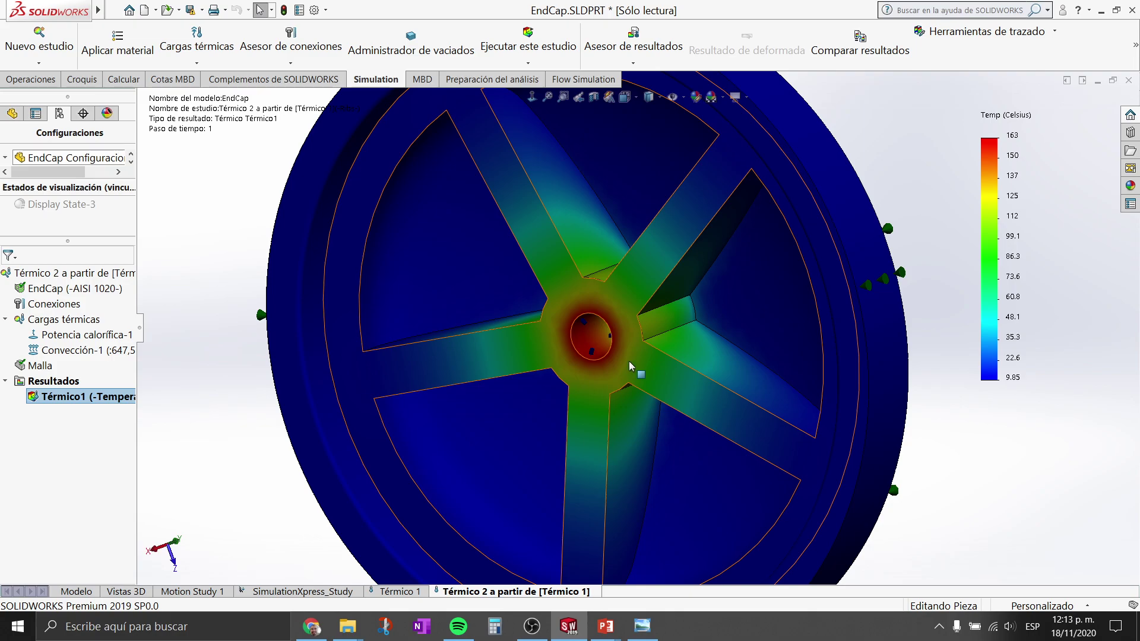
{"action": "key", "text": "Left"}
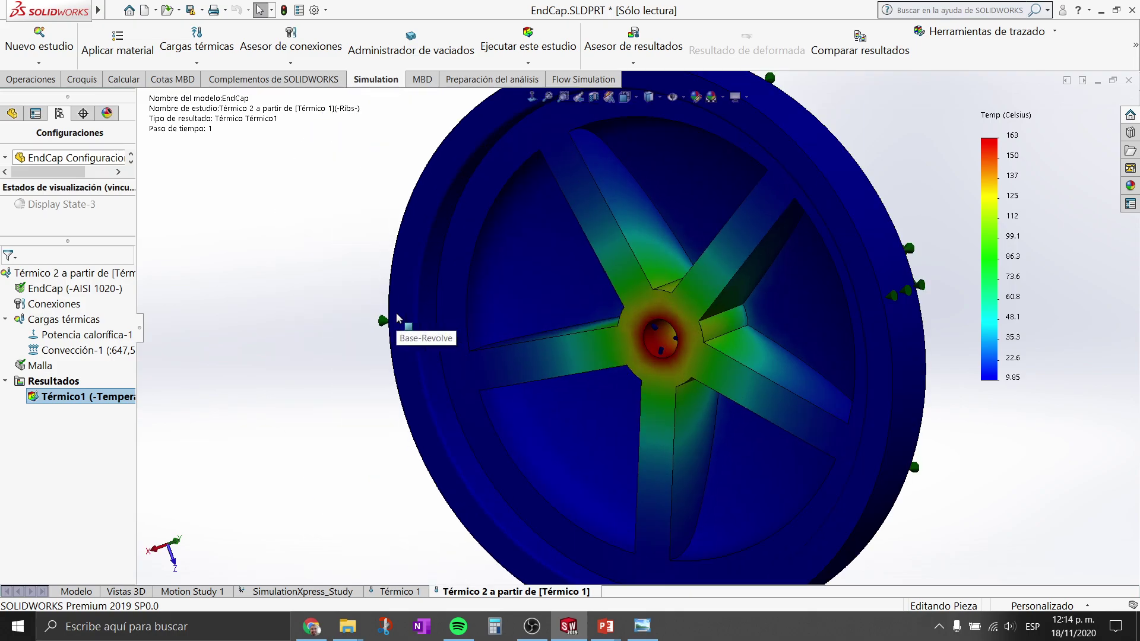
{"action": "mouse_move", "coordinate": [397, 317]}
{"action": "middle_mouse_down"}
{"action": "mouse_move", "coordinate": [914, 250]}
{"action": "mouse_move", "coordinate": [948, 299]}
{"action": "middle_mouse_up"}
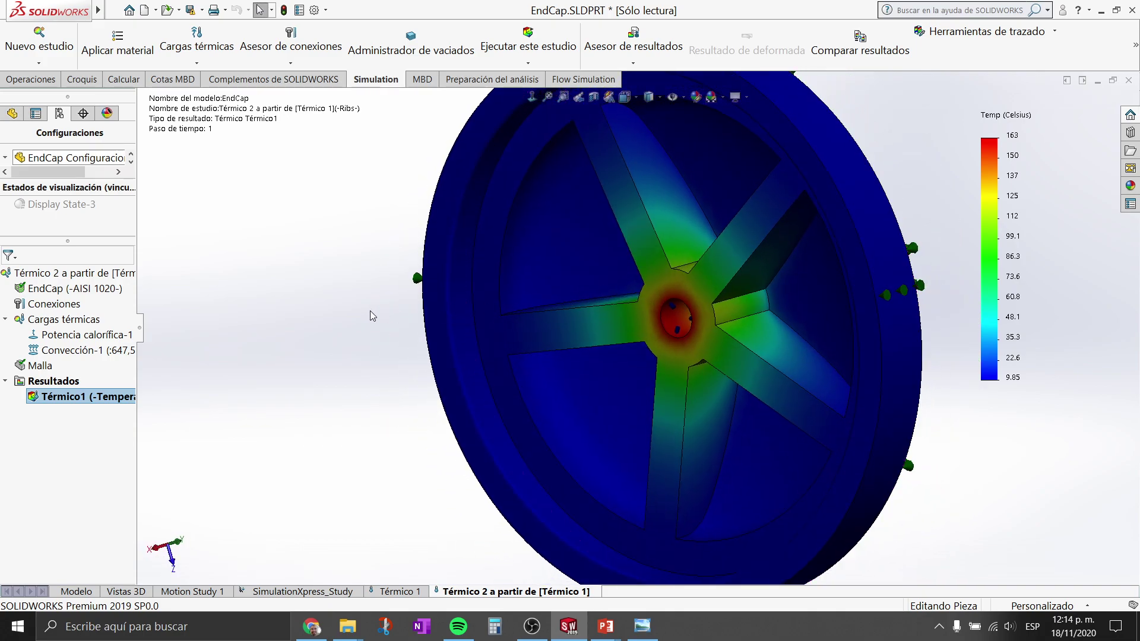